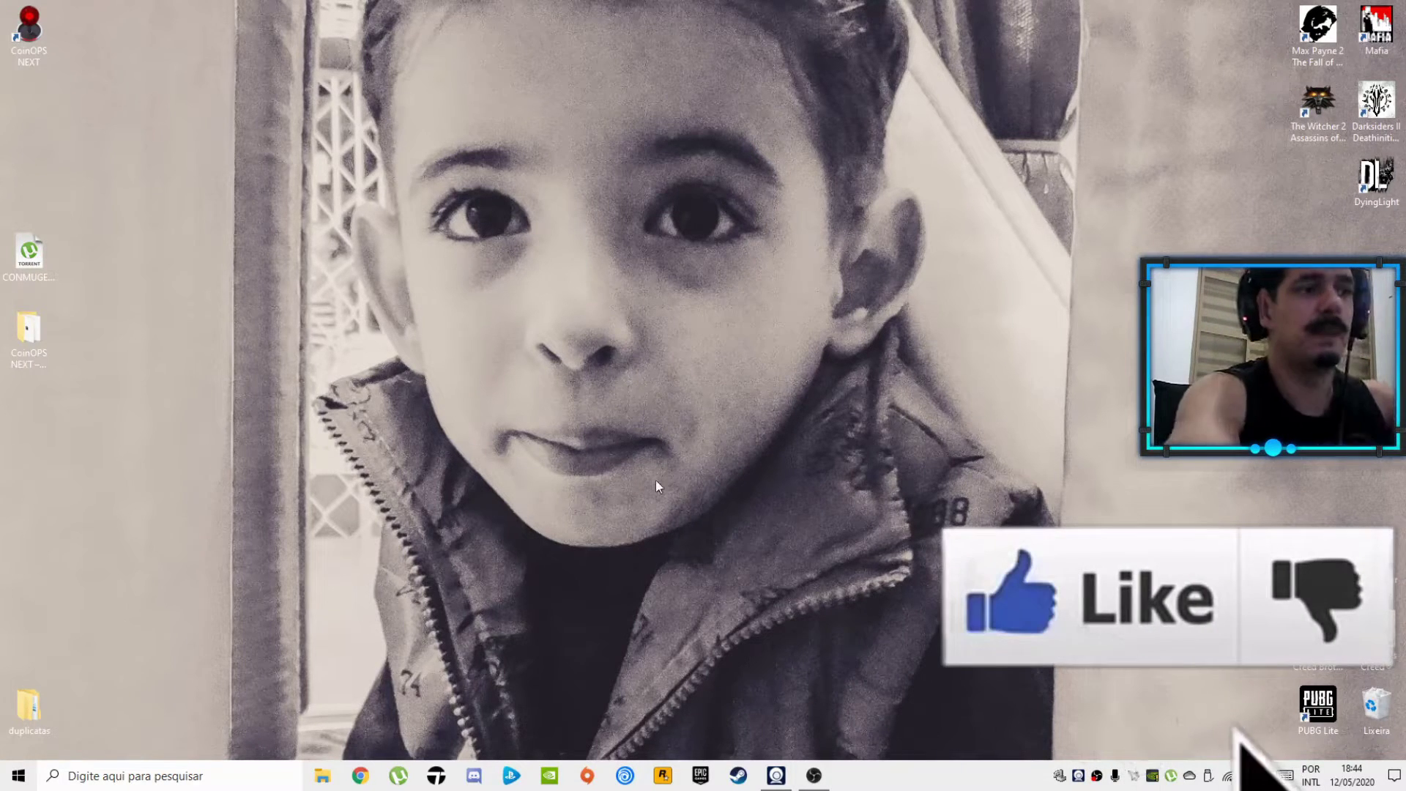
# - Open the CoinOPS shortcut's file location and browse to the DEmul folder inside emulators
pyautogui.rightClick(23, 43)
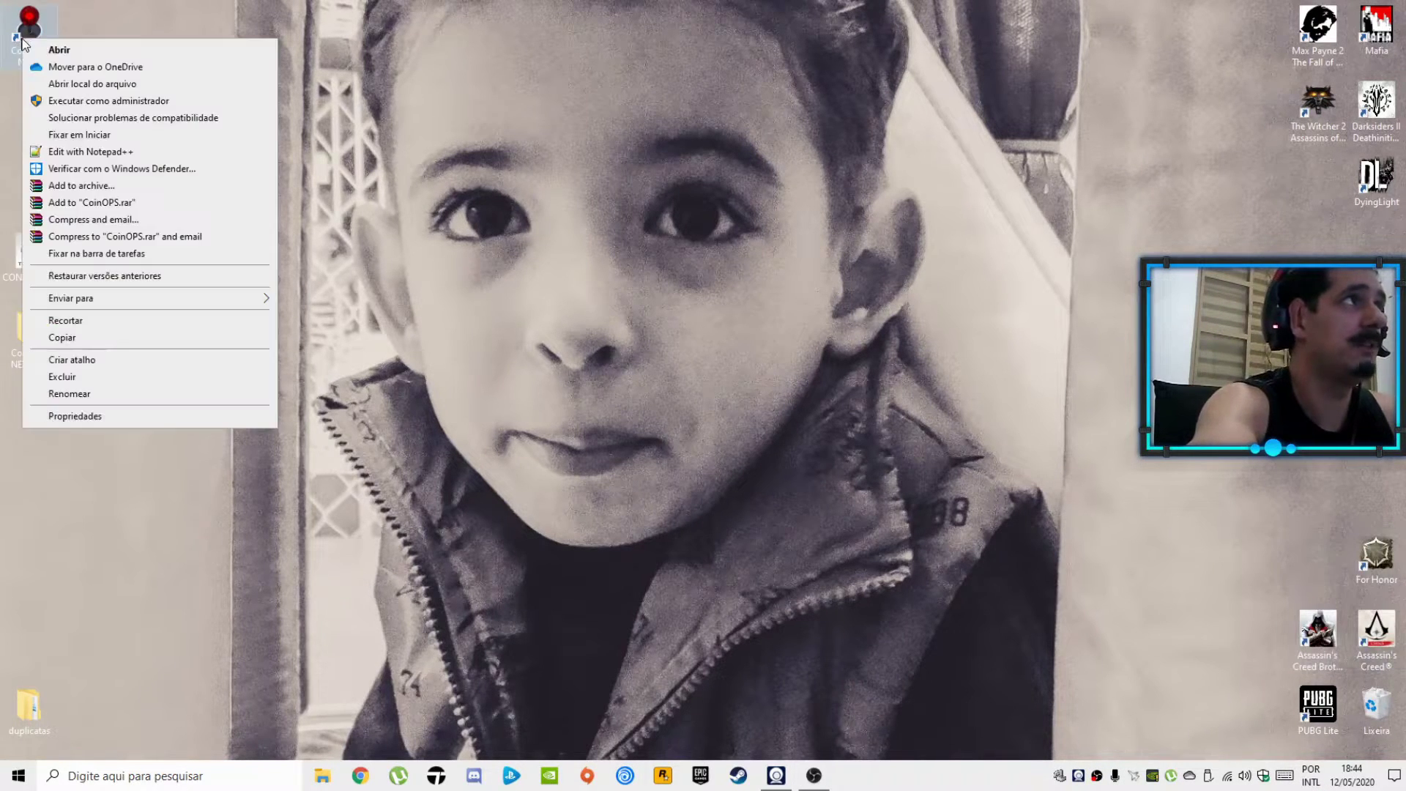
pyautogui.click(67, 83)
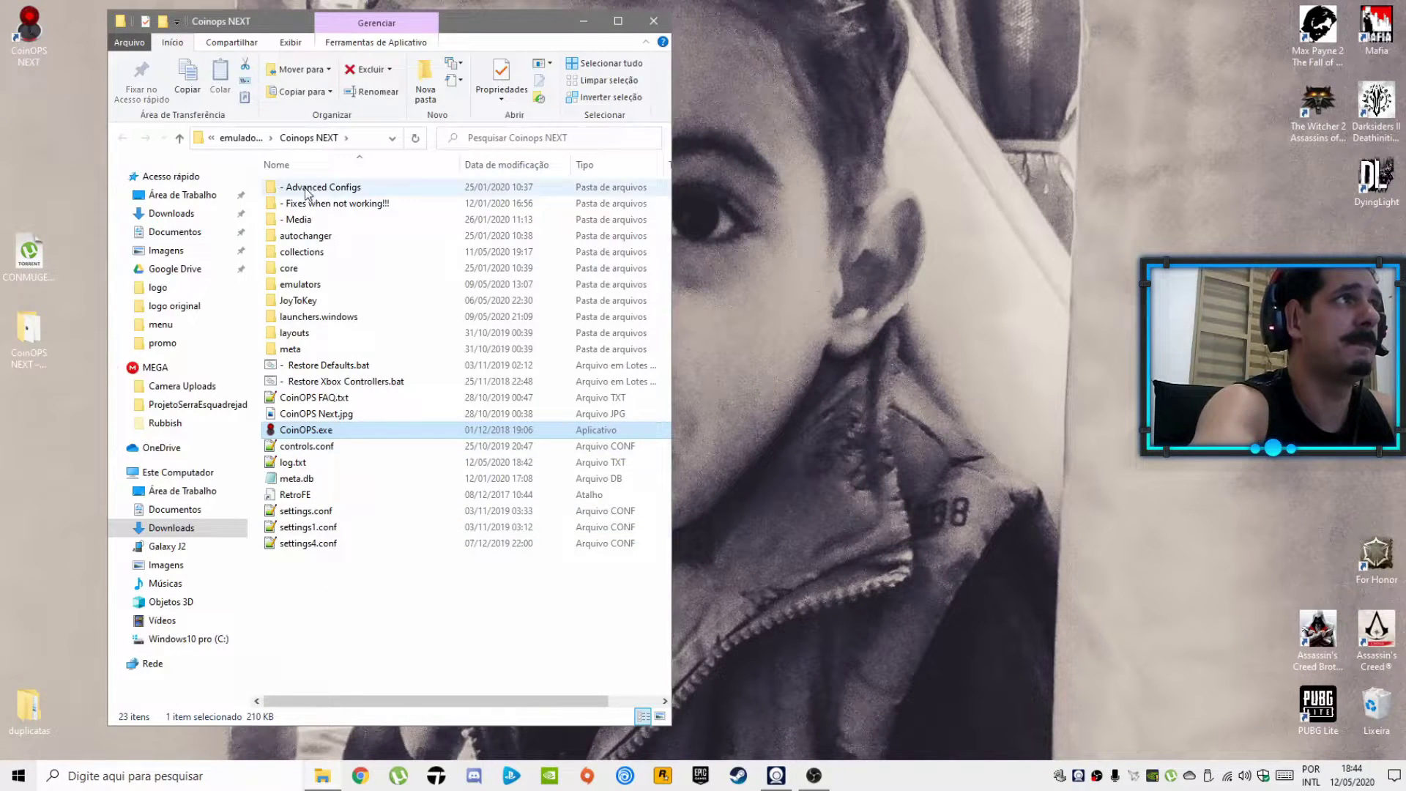
pyautogui.click(297, 288)
pyautogui.doubleClick(297, 288)
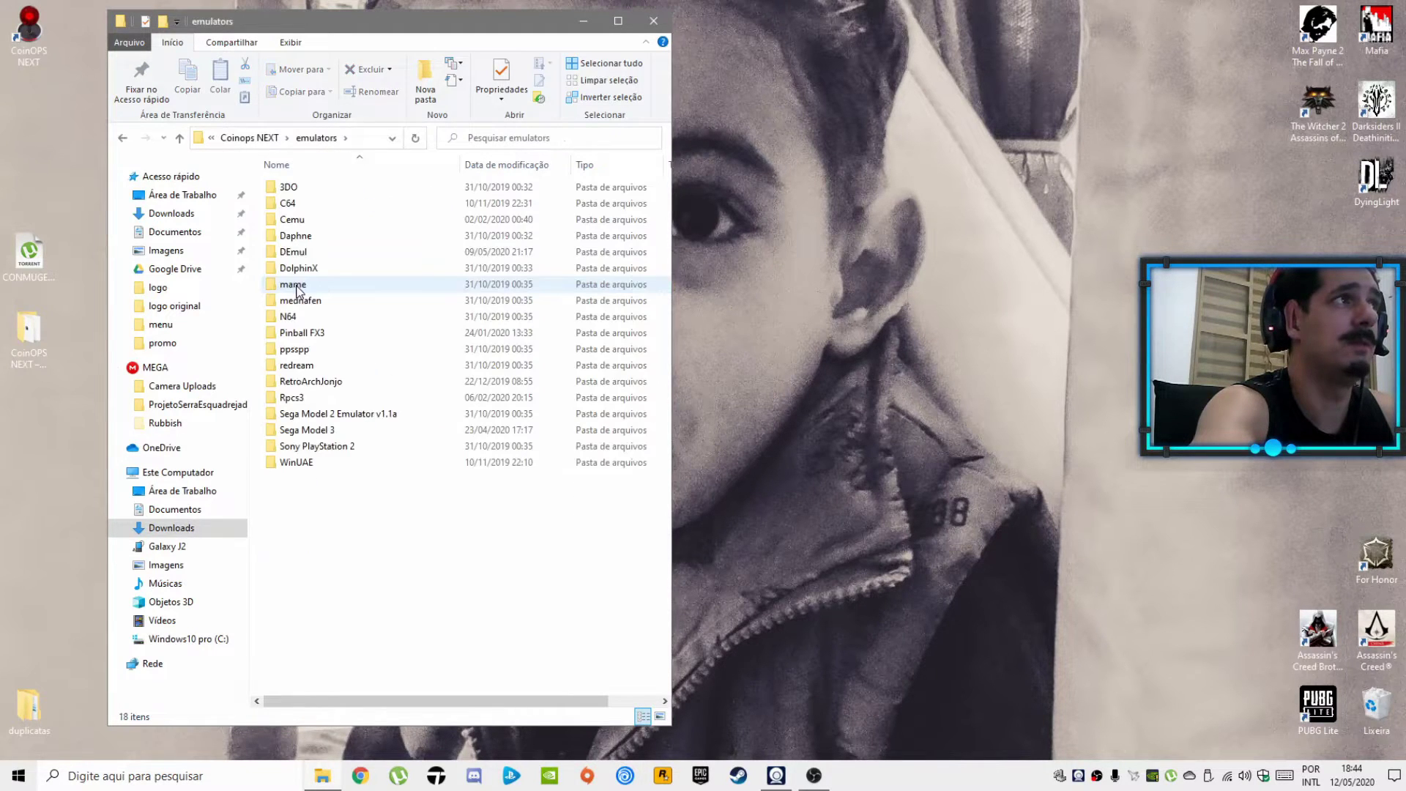
pyautogui.click(298, 254)
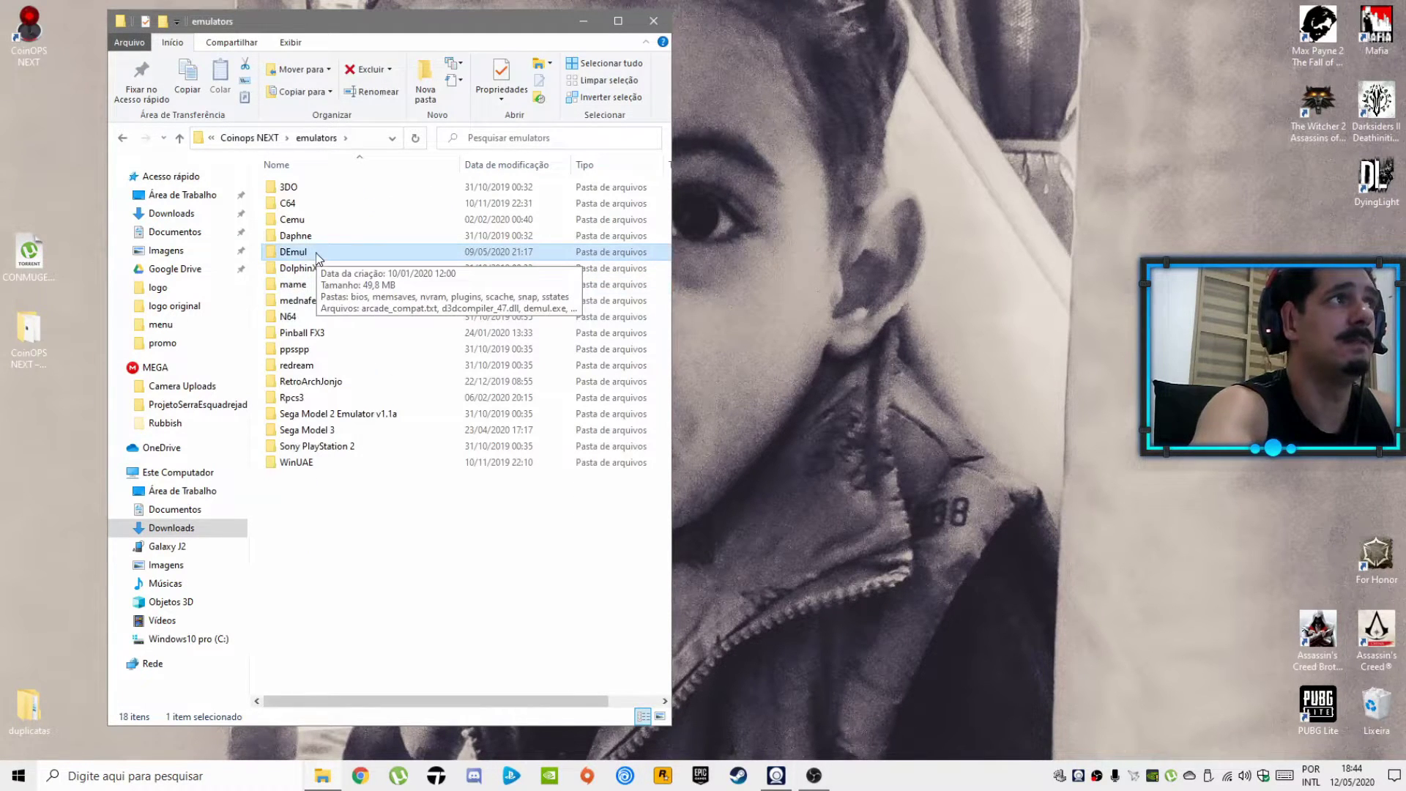
pyautogui.doubleClick(290, 256)
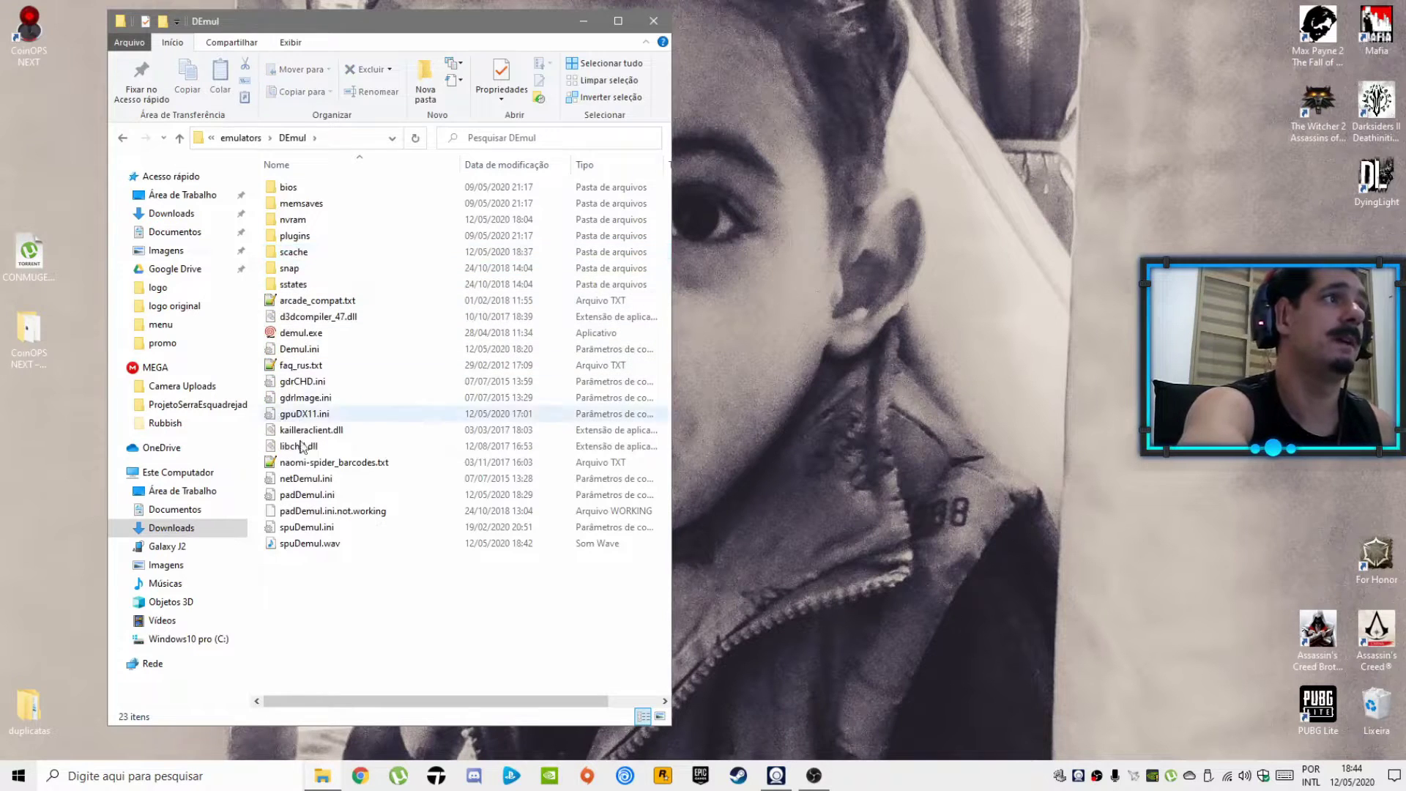
# - Launch demul.exe from the DEmul folder and place its window beside the folder window
pyautogui.moveTo(295, 621); pyautogui.dragTo(345, 183)
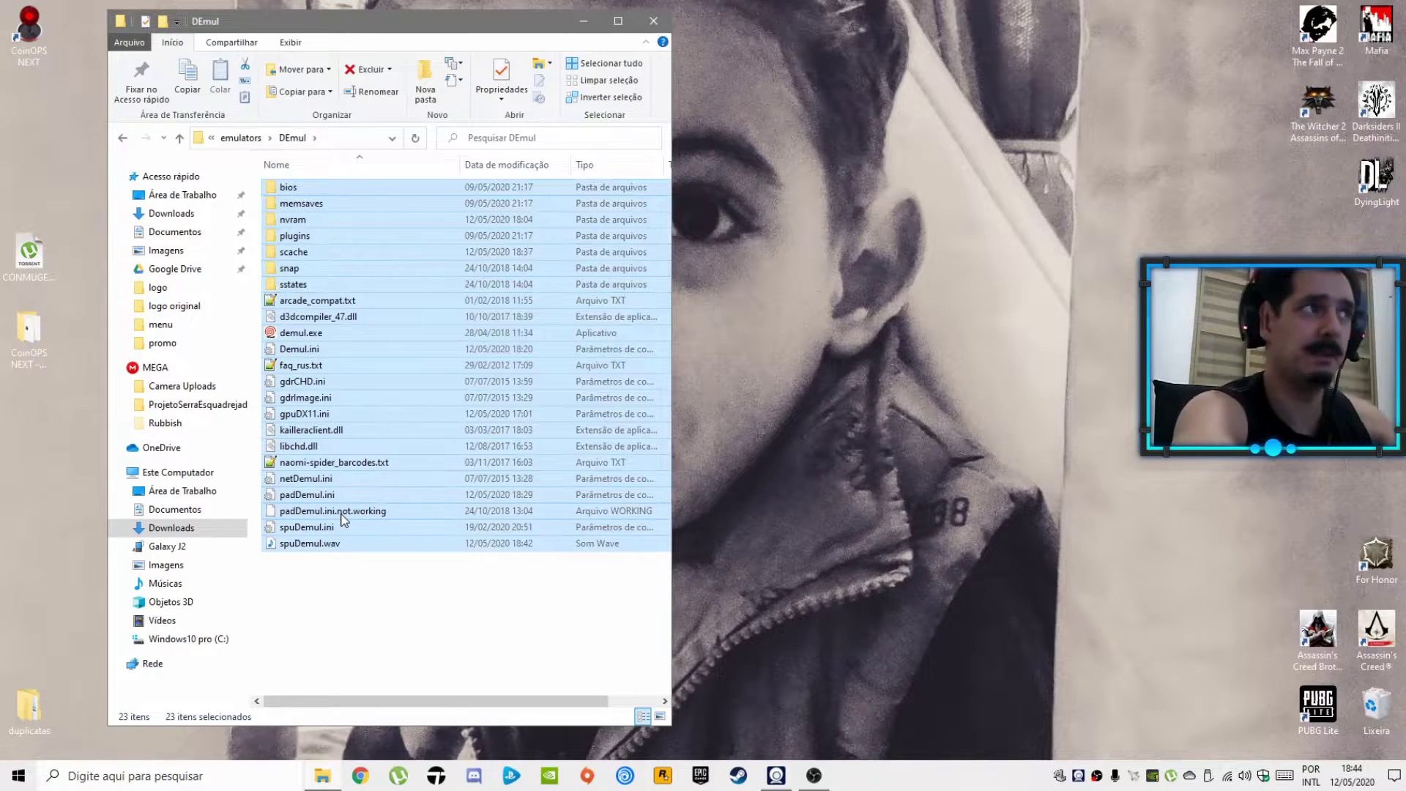
pyautogui.click(297, 335)
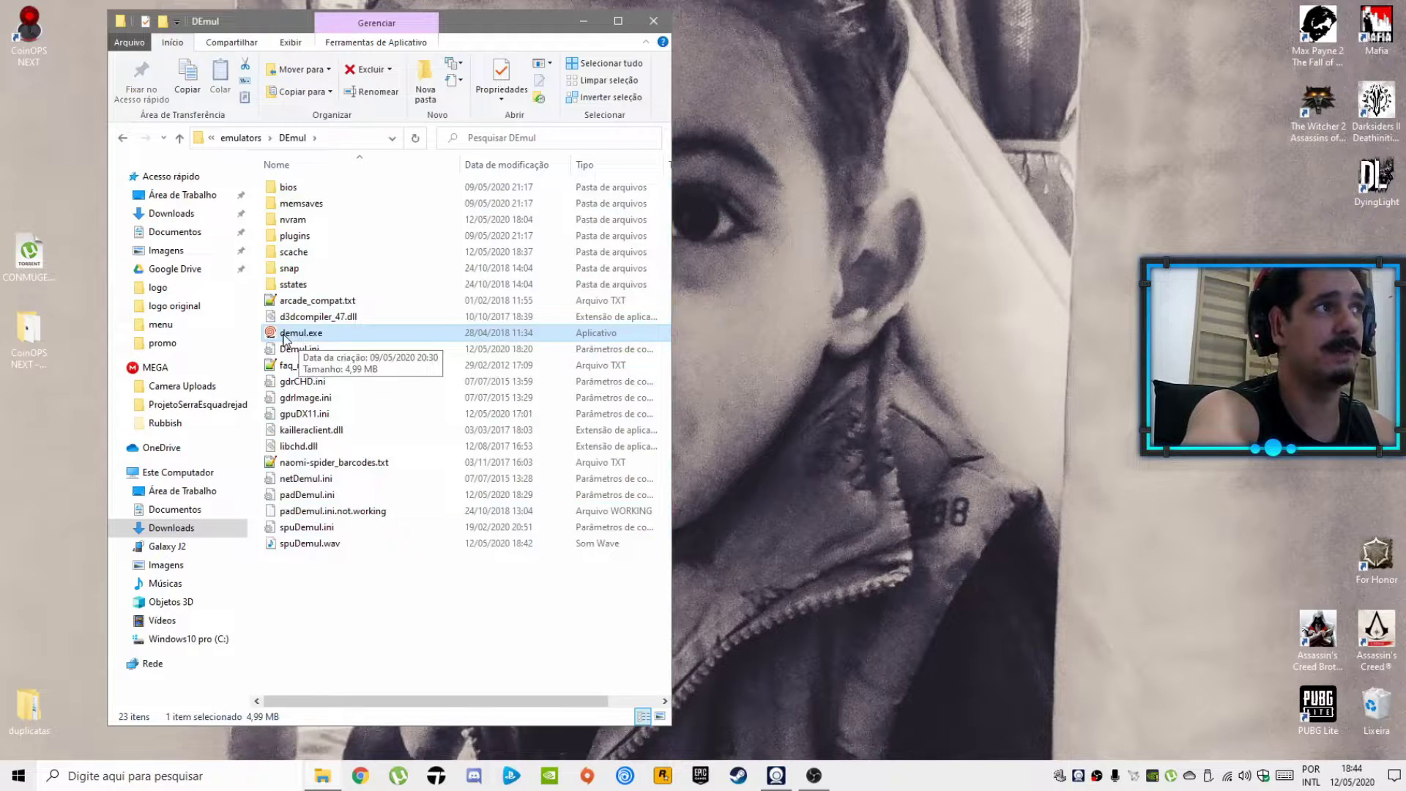
pyautogui.doubleClick(293, 341)
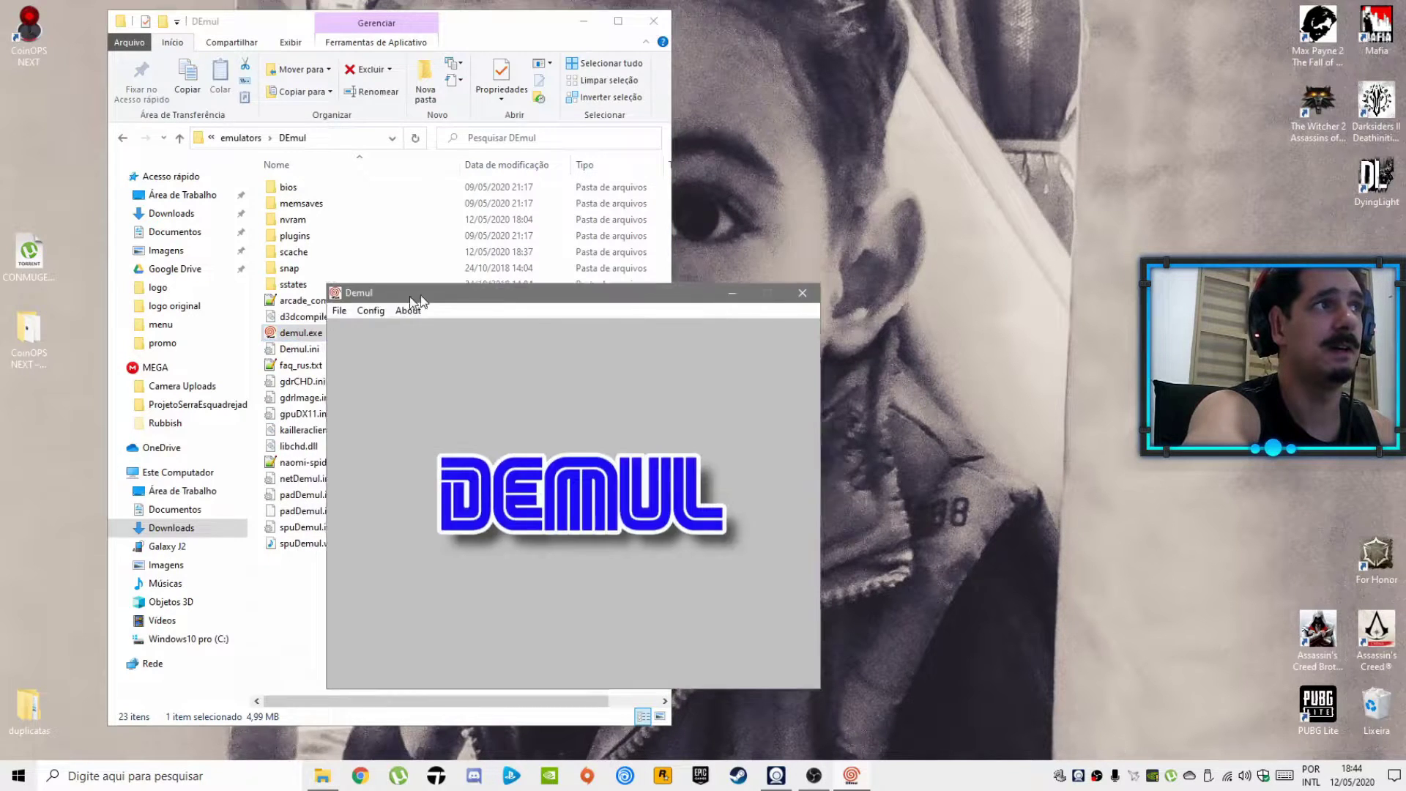
pyautogui.moveTo(416, 298); pyautogui.dragTo(810, 166)
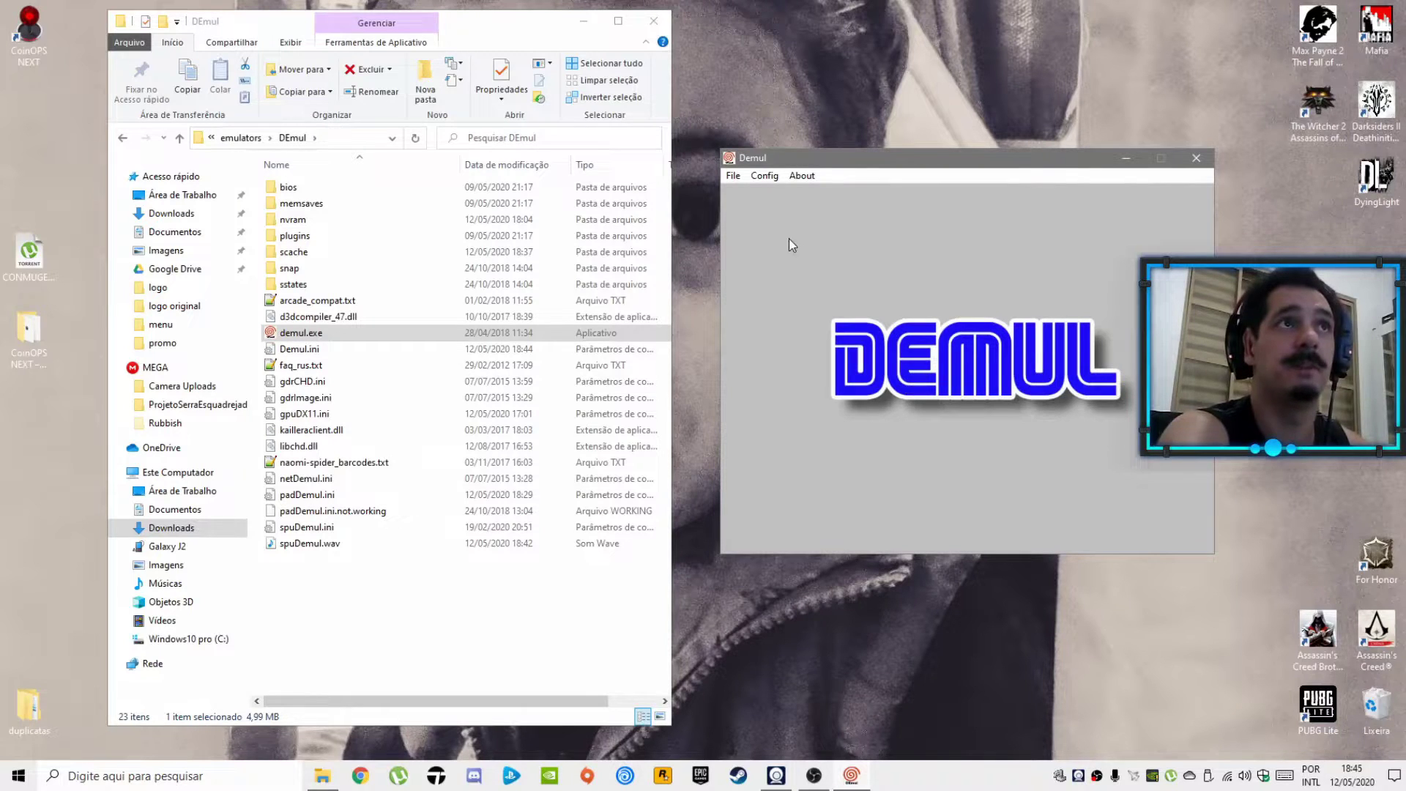
# - In Demul's controls configuration for Dreamcast Joy 1, assign LTRIG and RTRIG to the gamepad's left and right triggers
pyautogui.click(762, 177)
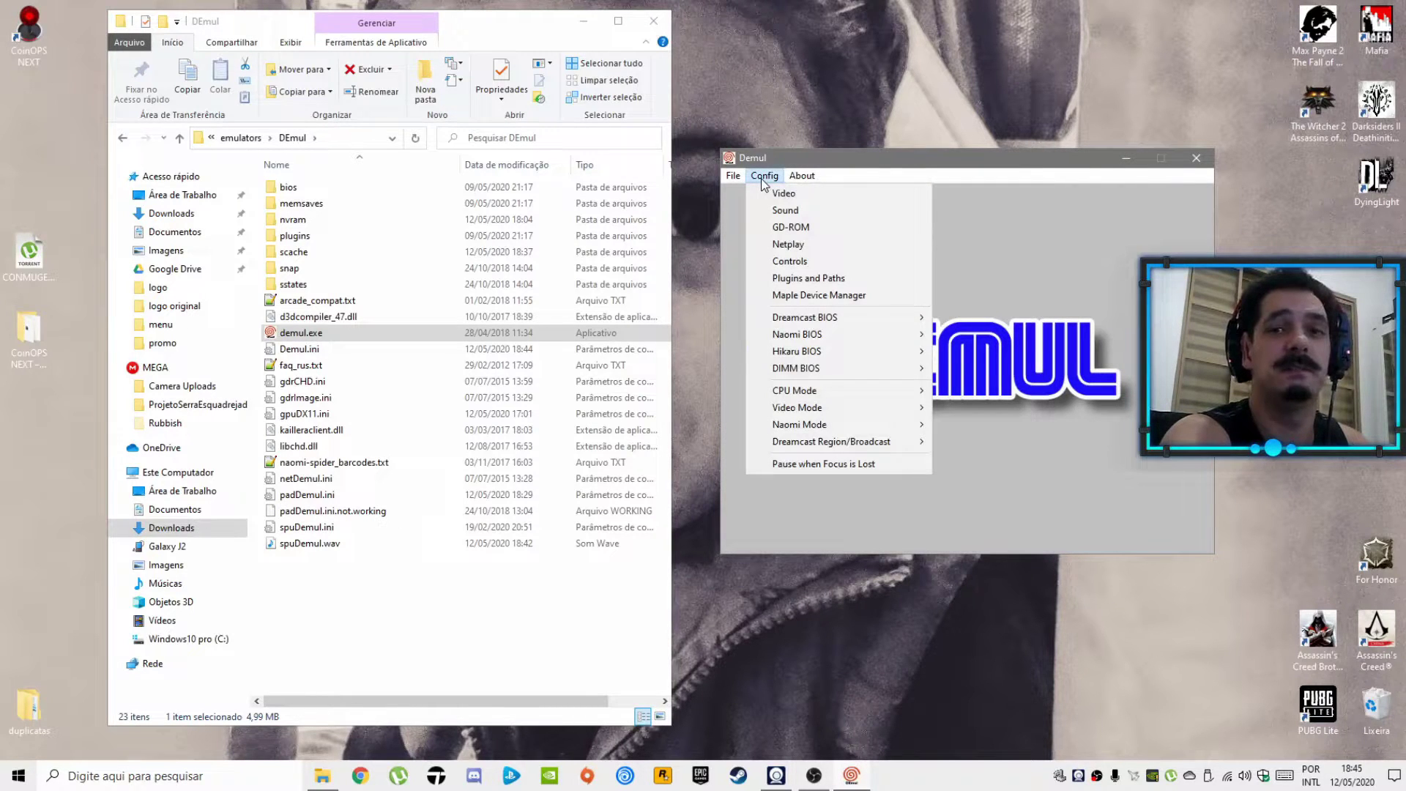
pyautogui.click(792, 262)
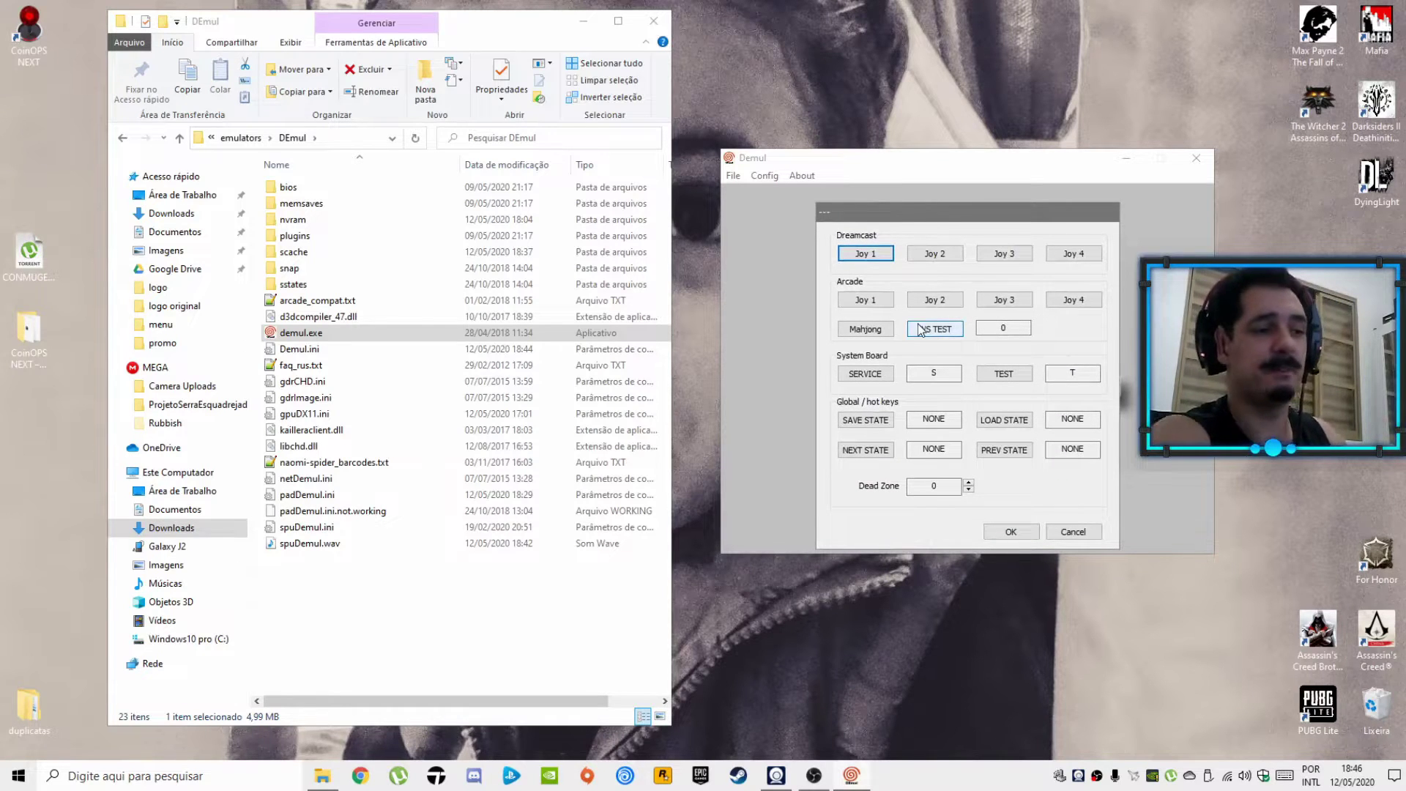
pyautogui.moveTo(908, 214); pyautogui.dragTo(882, 205)
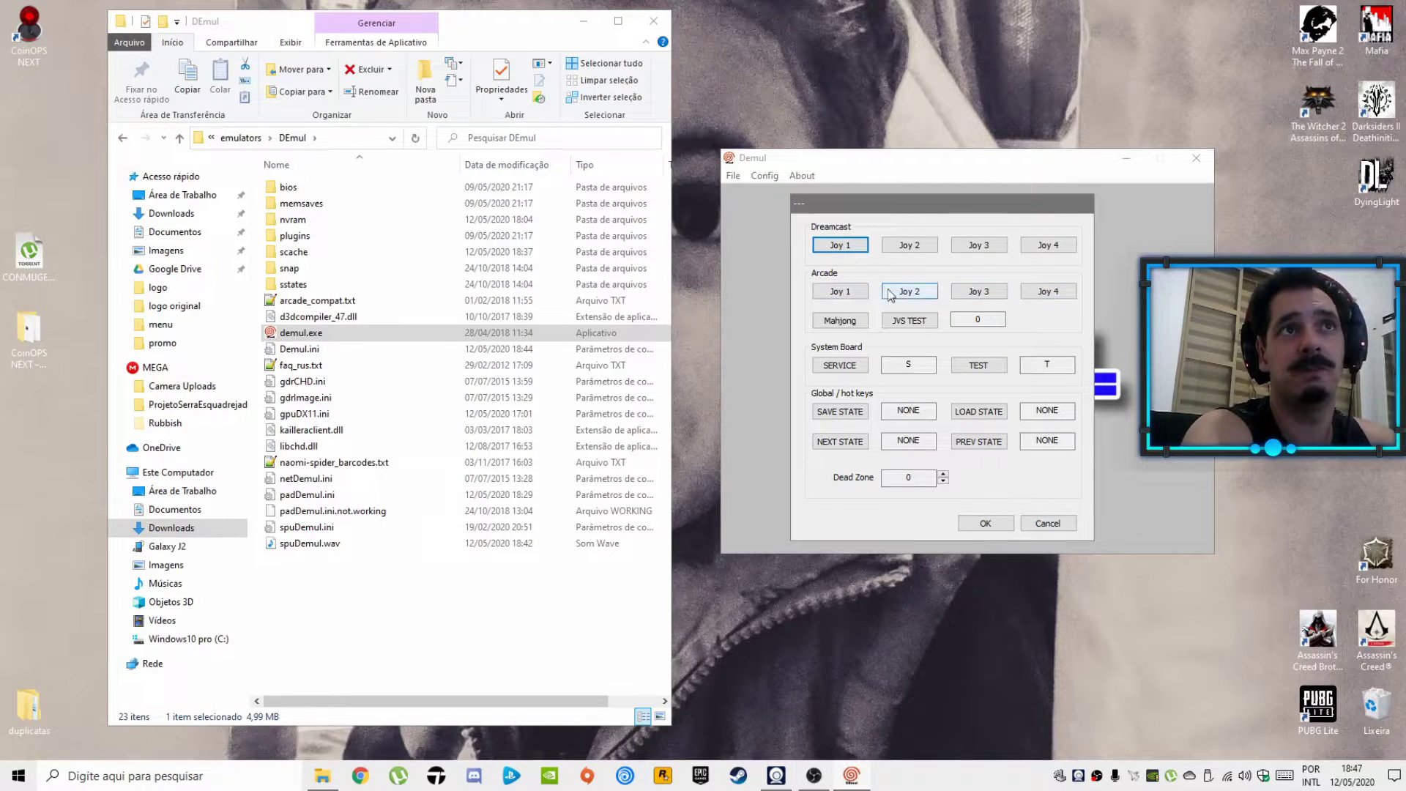
pyautogui.click(832, 247)
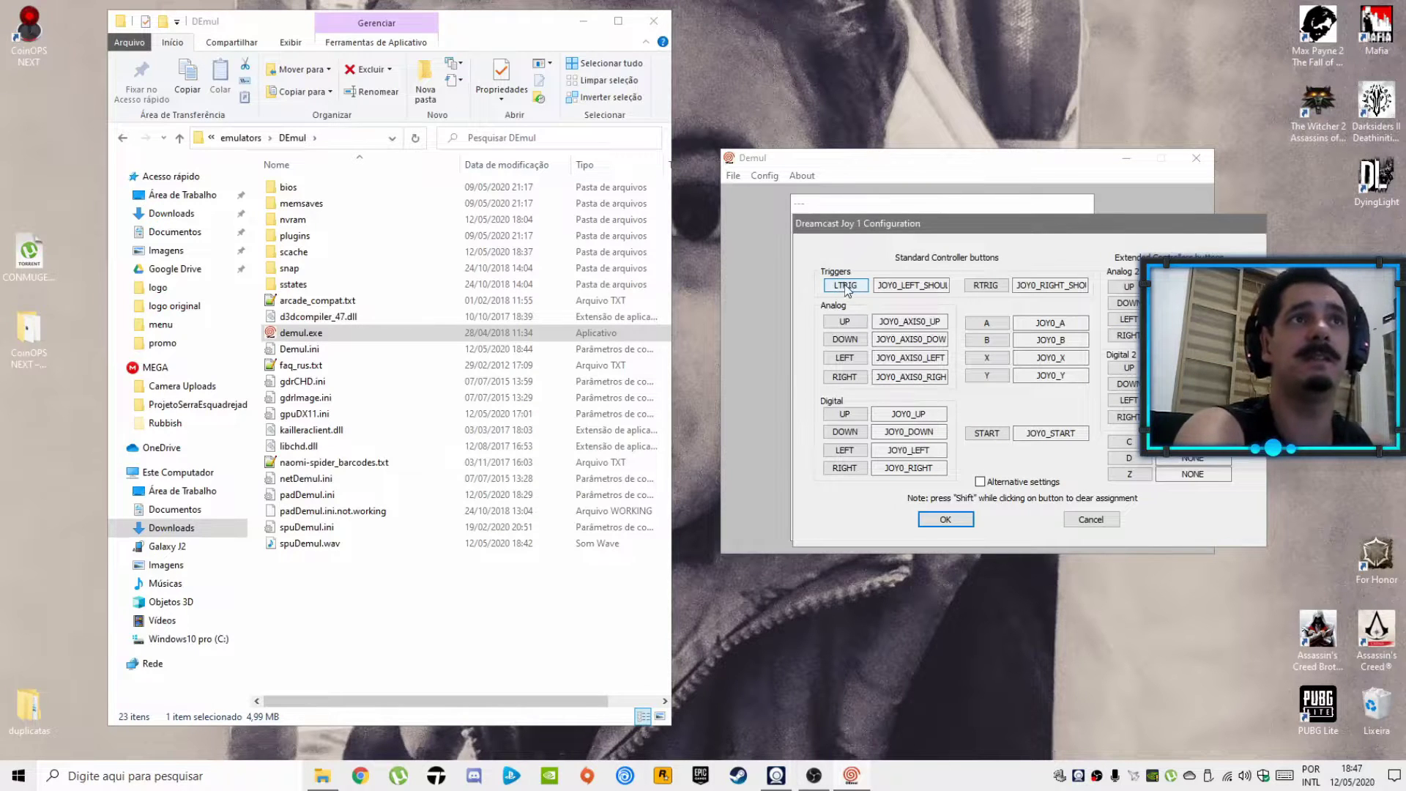
pyautogui.click(850, 287)
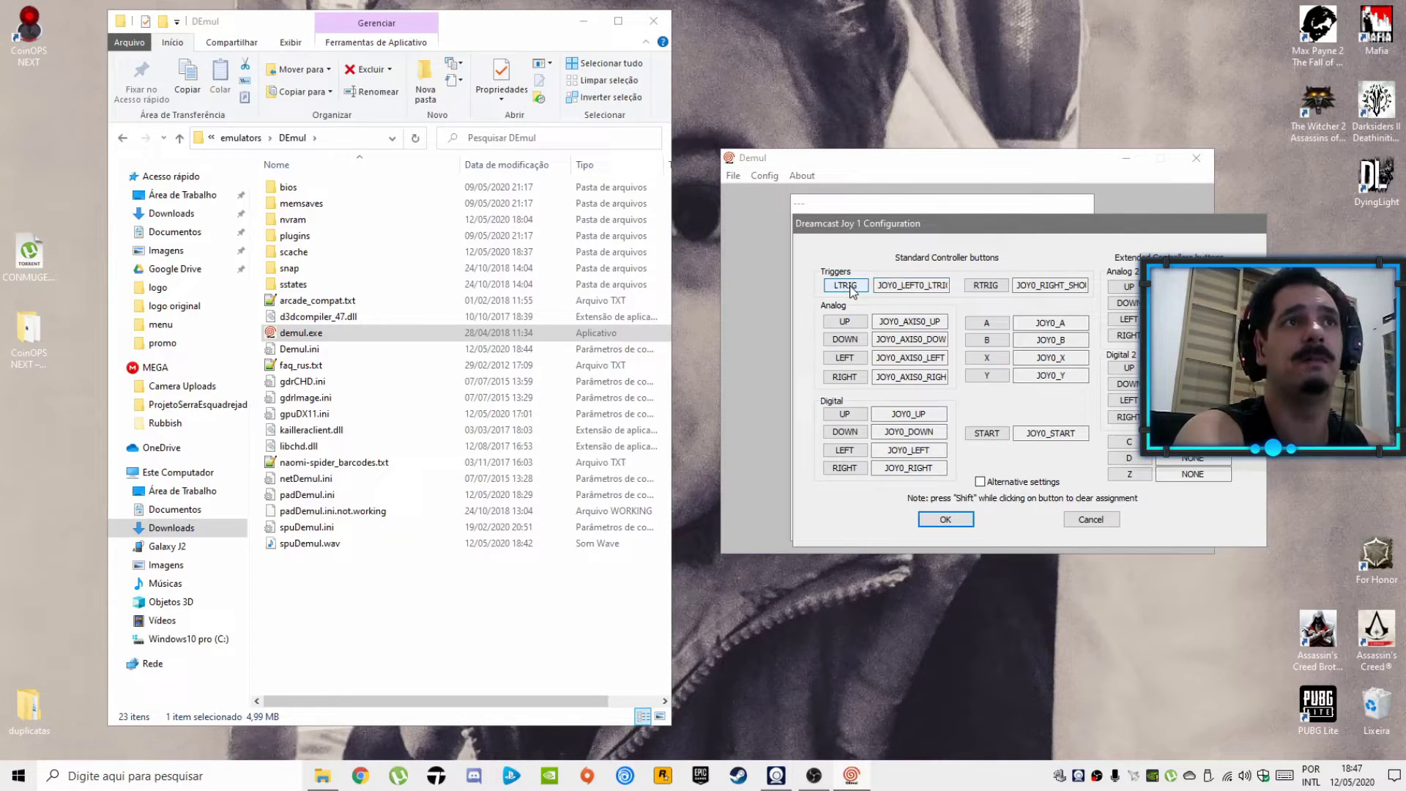
pyautogui.click(971, 289)
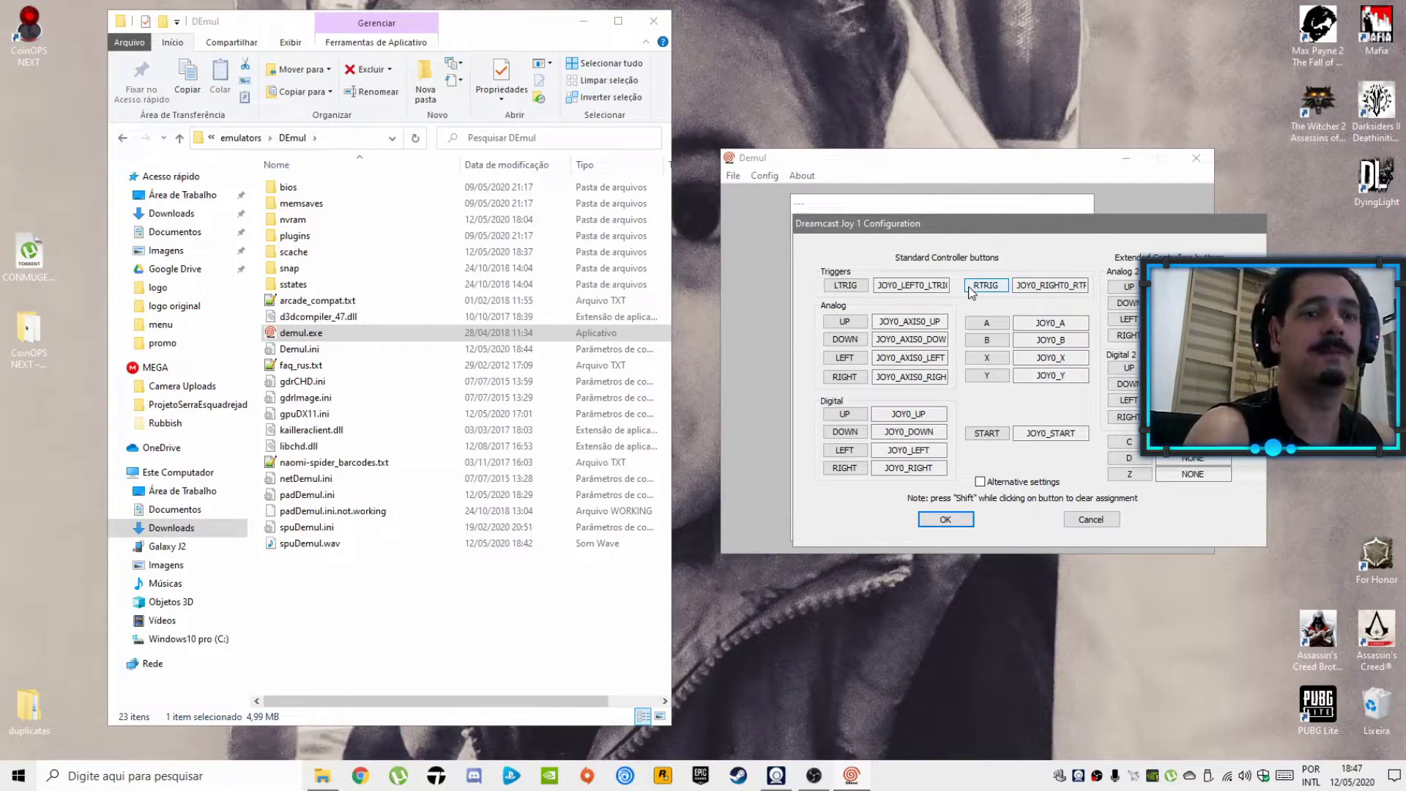
# - Map Dreamcast Joy 1's analog up, down, left and right to the matching JOY0_AXIS0 directions
pyautogui.click(844, 323)
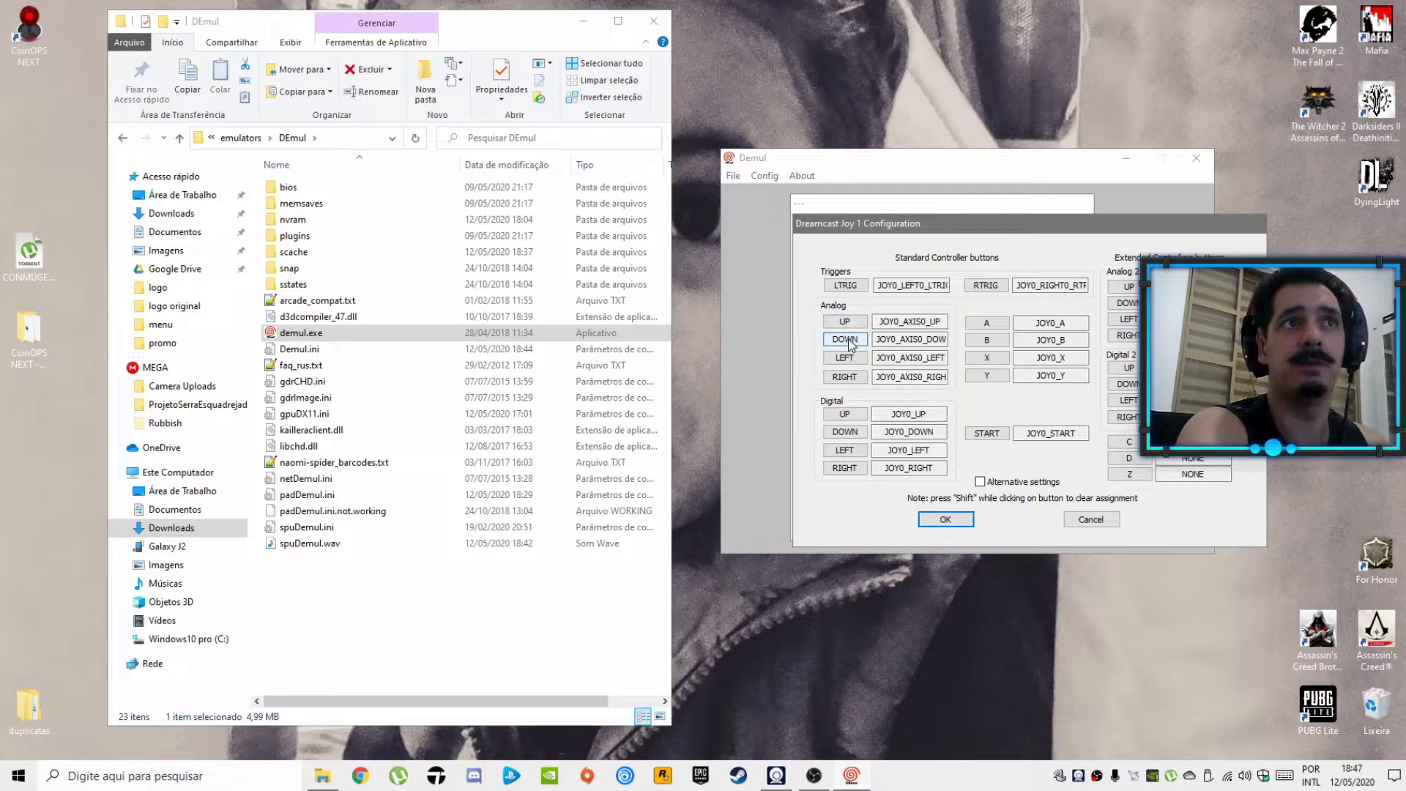
pyautogui.click(848, 340)
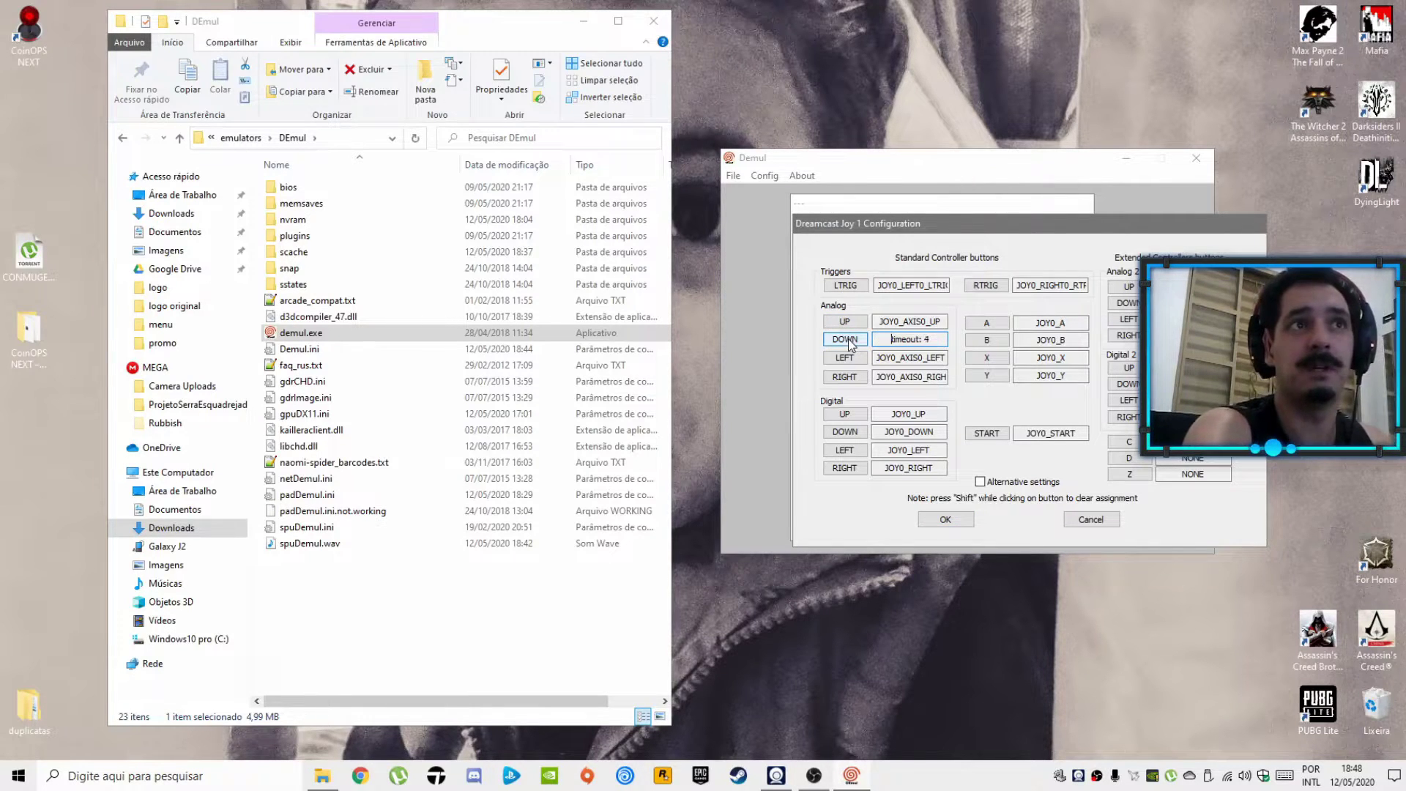
pyautogui.click(839, 366)
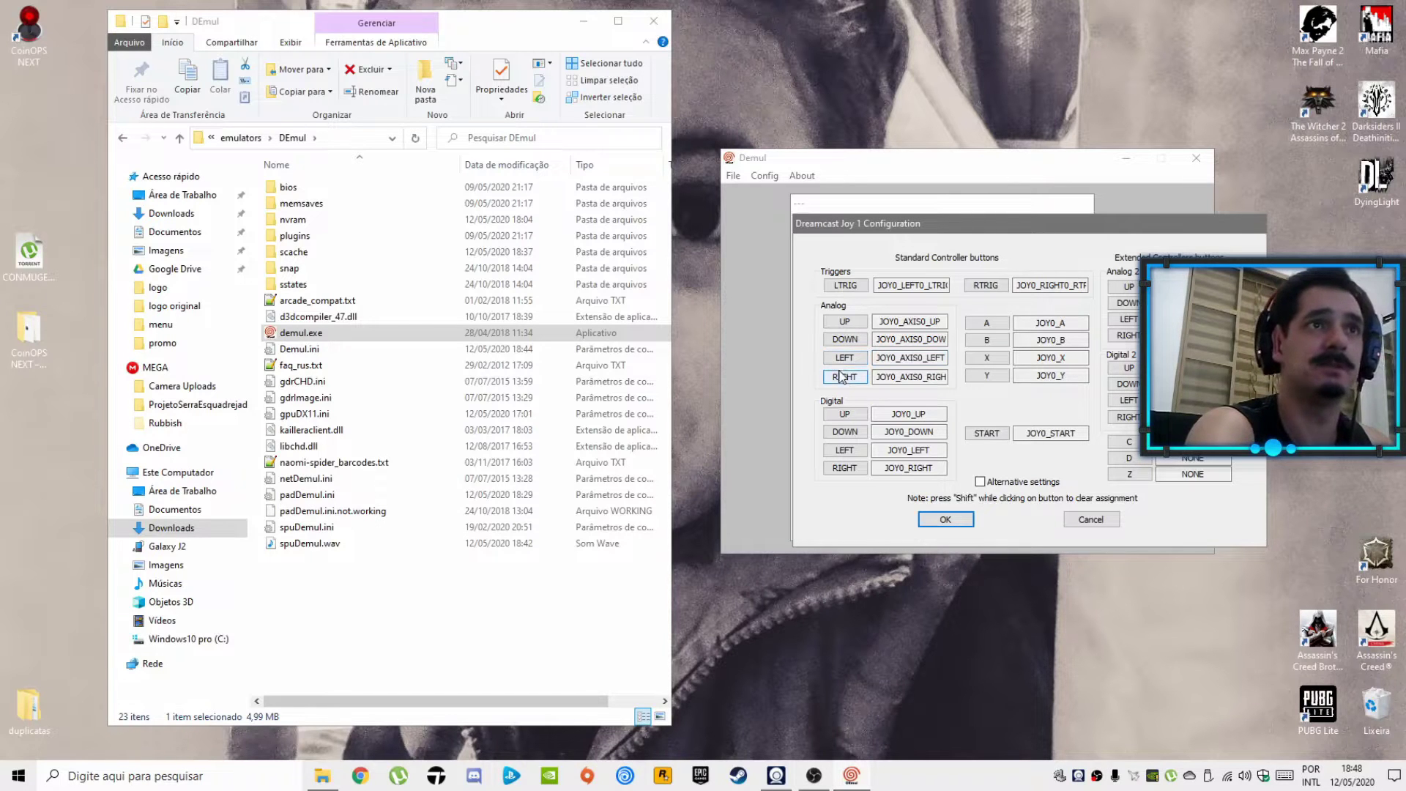
pyautogui.click(844, 381)
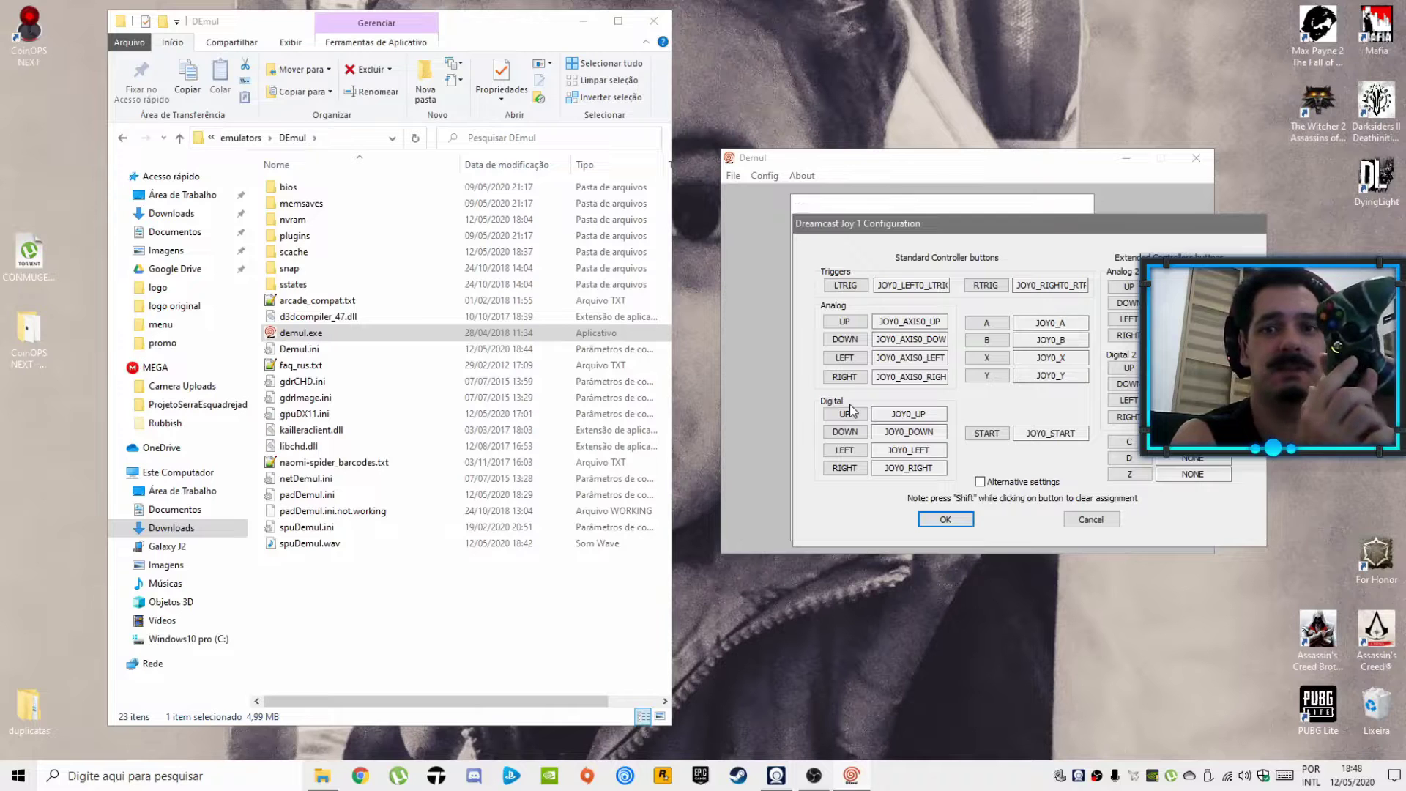
# - Map the digital directions of Dreamcast Joy 1 to JOY0_UP, JOY0_DOWN, JOY0_LEFT and JOY0_RIGHT
pyautogui.click(849, 416)
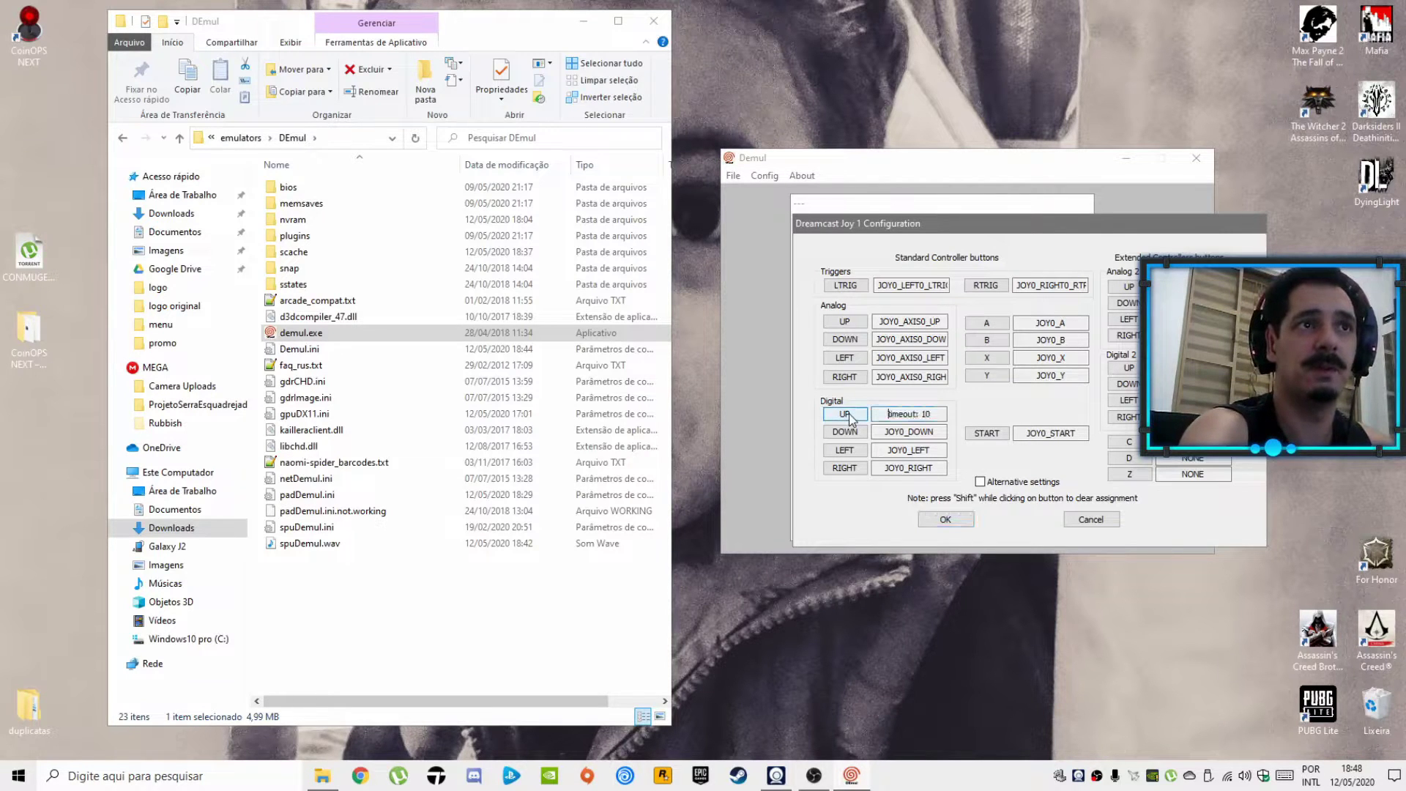
pyautogui.click(847, 433)
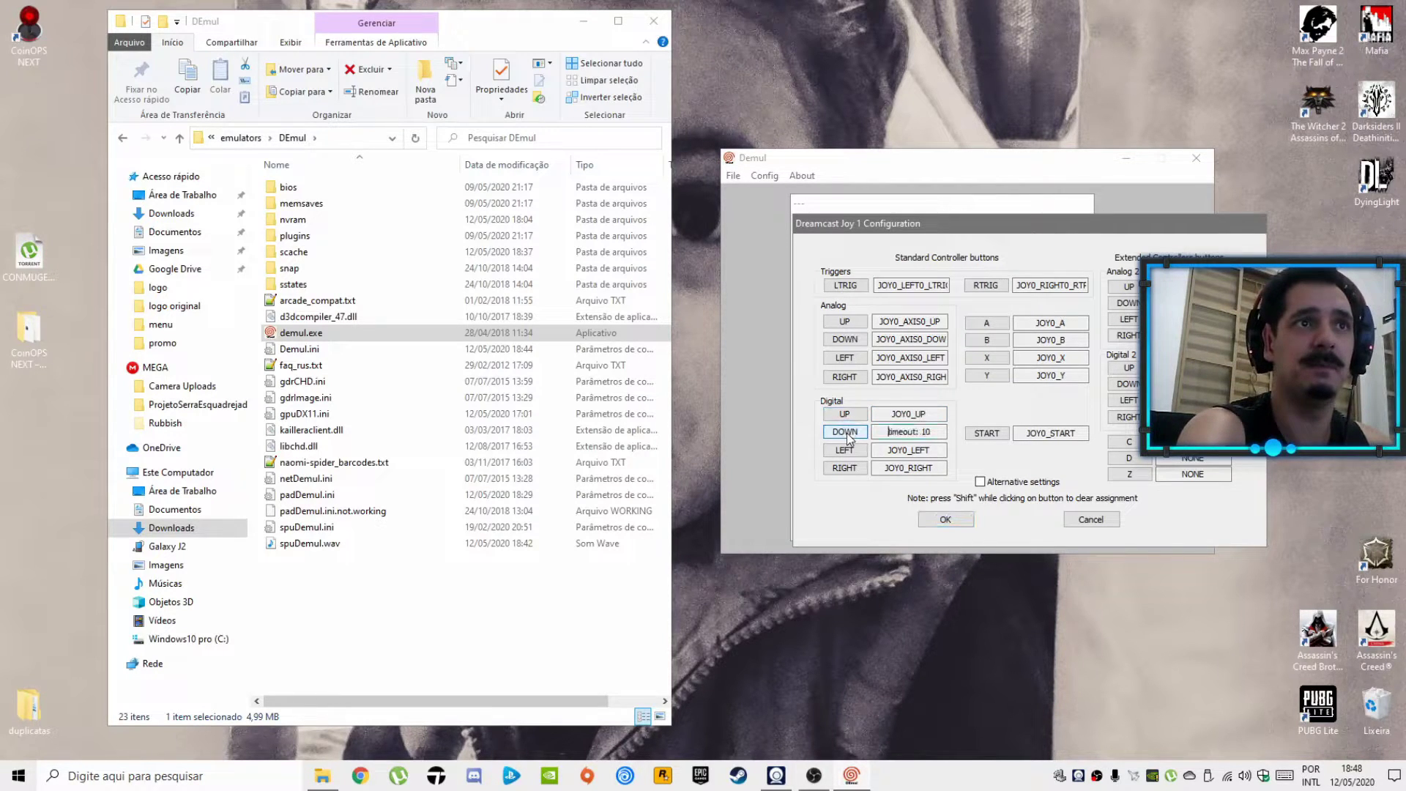
pyautogui.click(848, 451)
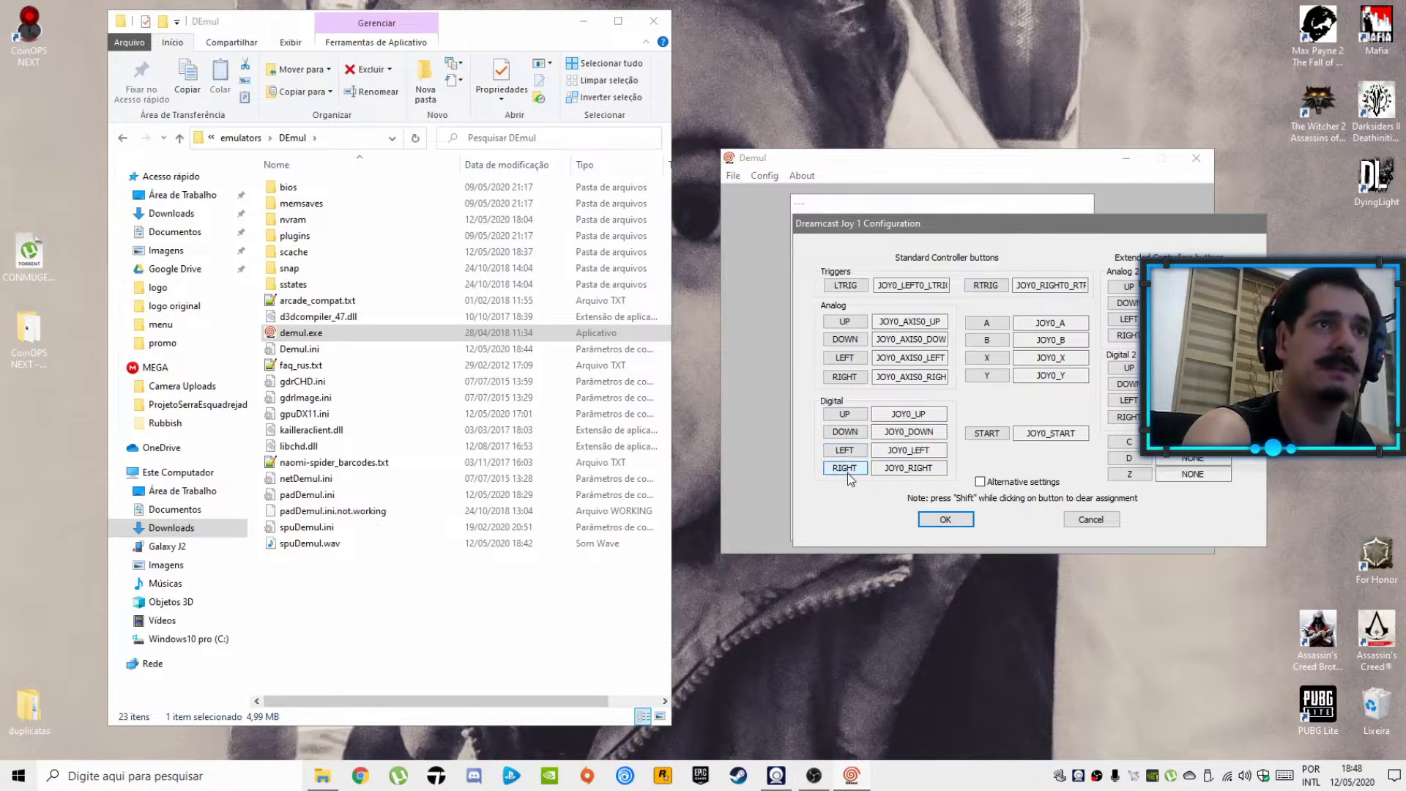
pyautogui.click(847, 469)
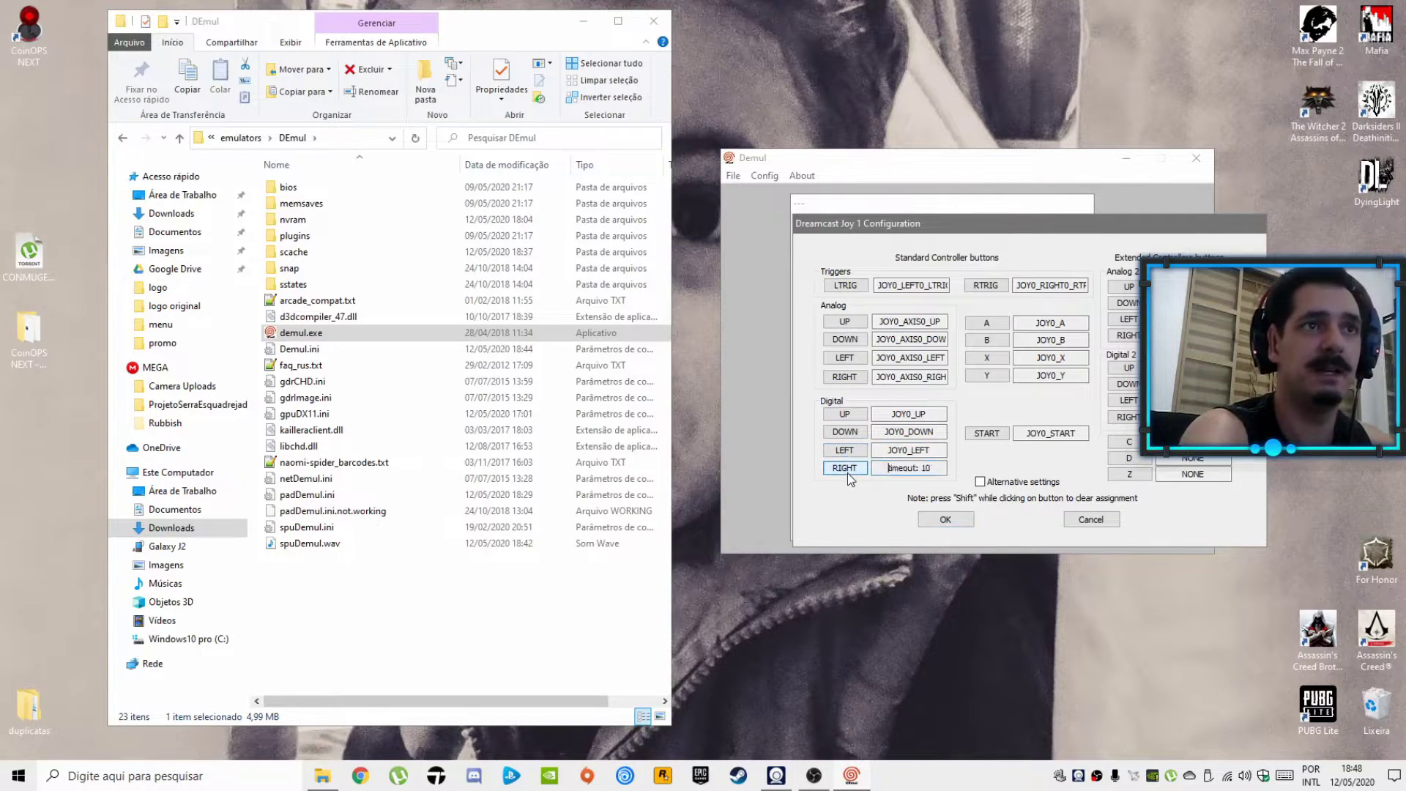
# - Assign START, A, B, X and Y of Dreamcast Joy 1 to JOY0_START, JOY0_A, JOY0_B, JOY0_X and JOY0_Y
pyautogui.click(986, 438)
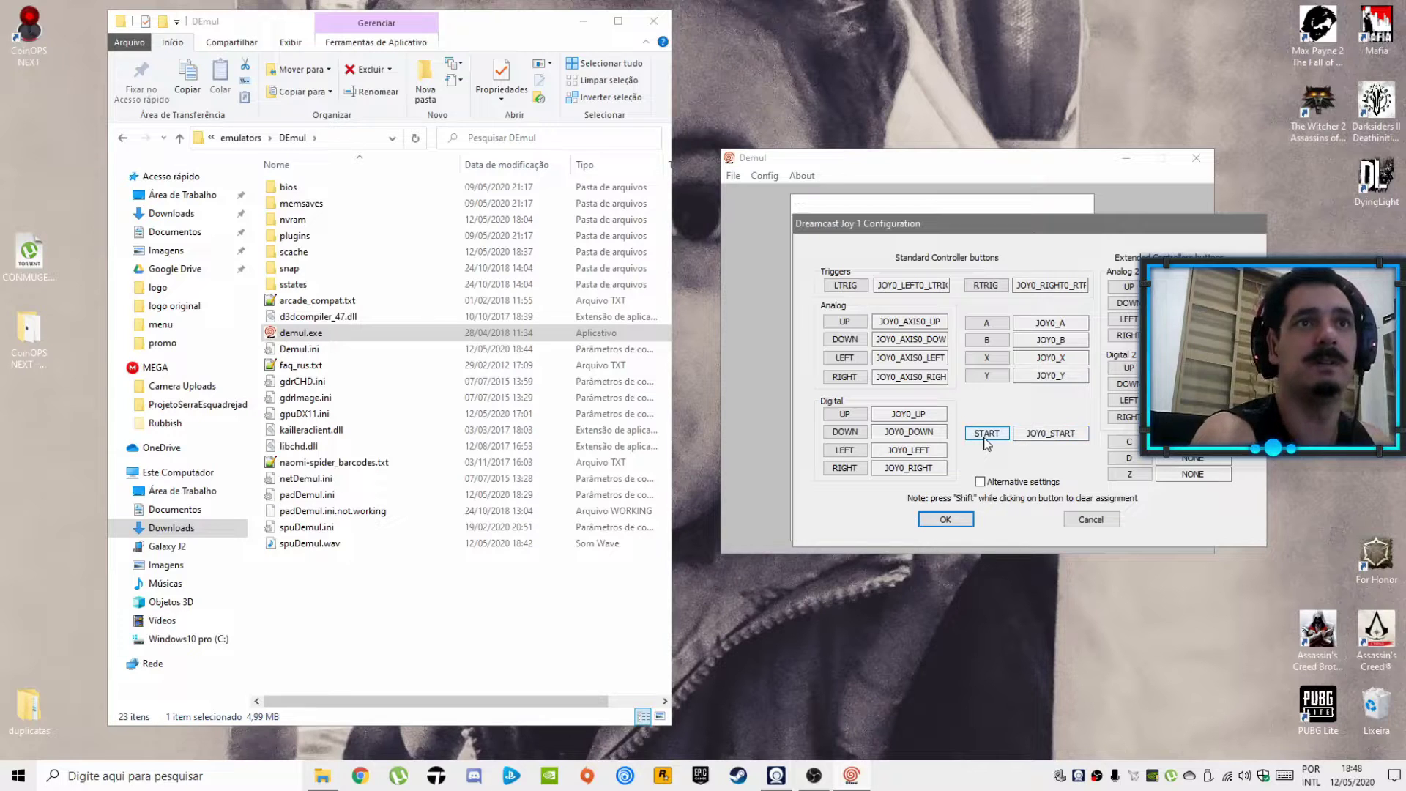
pyautogui.click(986, 327)
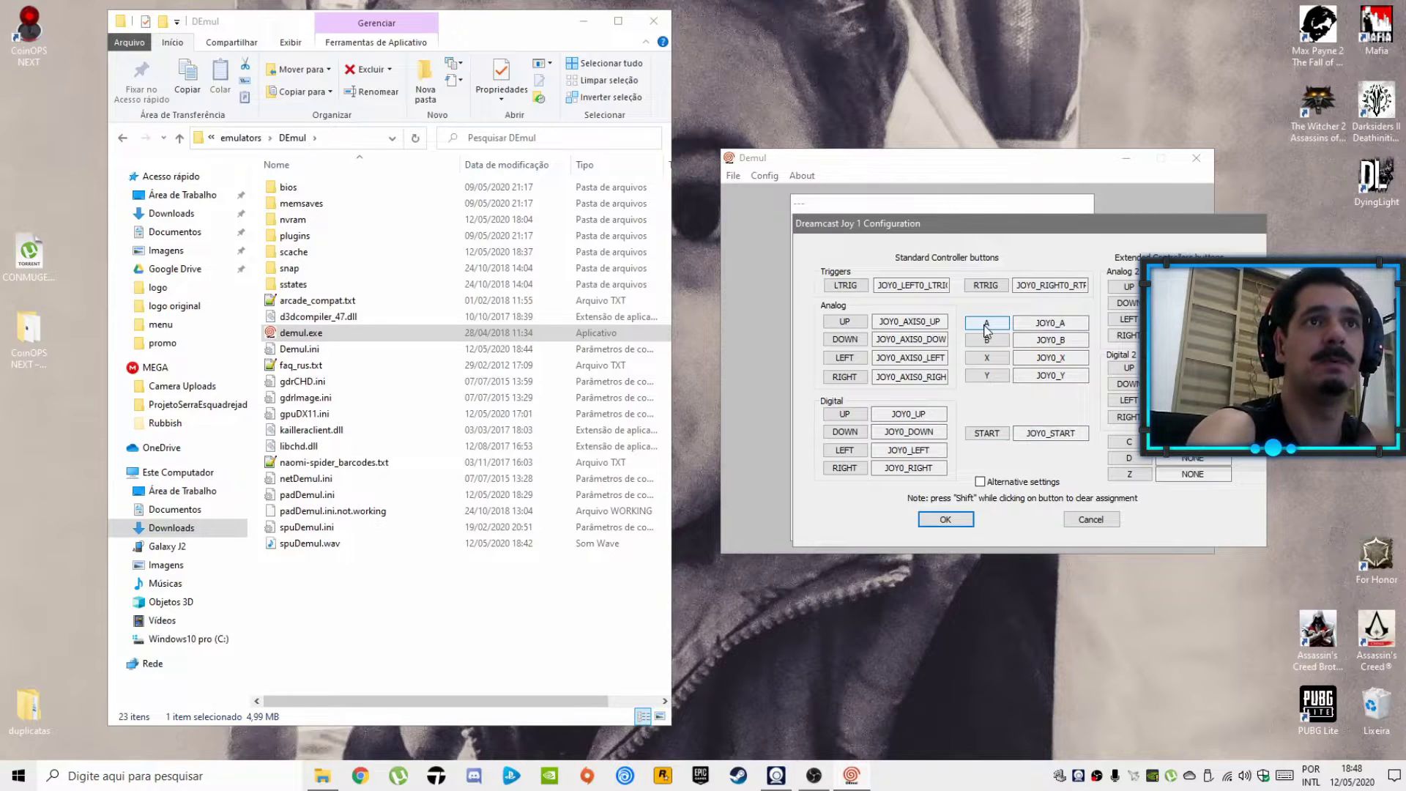
pyautogui.click(989, 342)
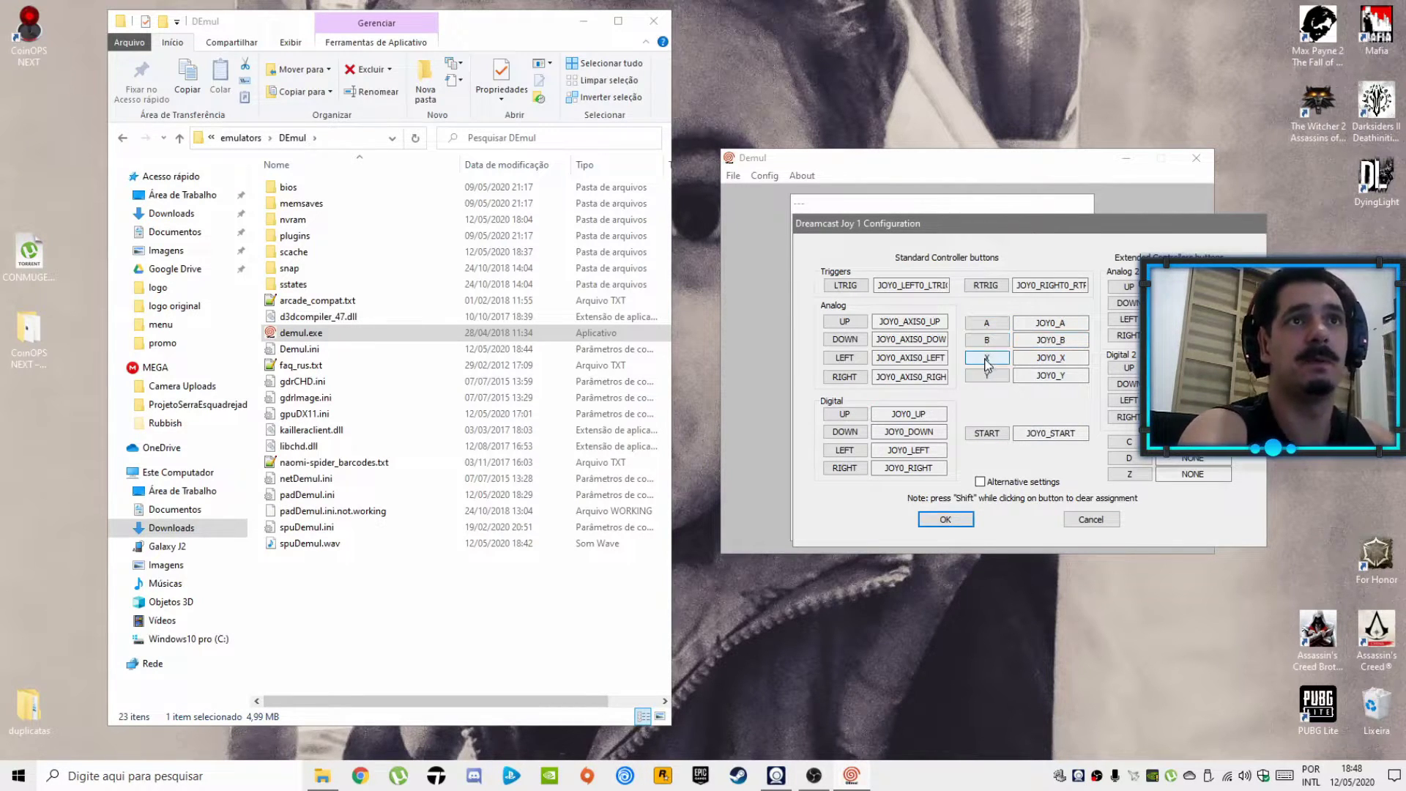
pyautogui.click(986, 359)
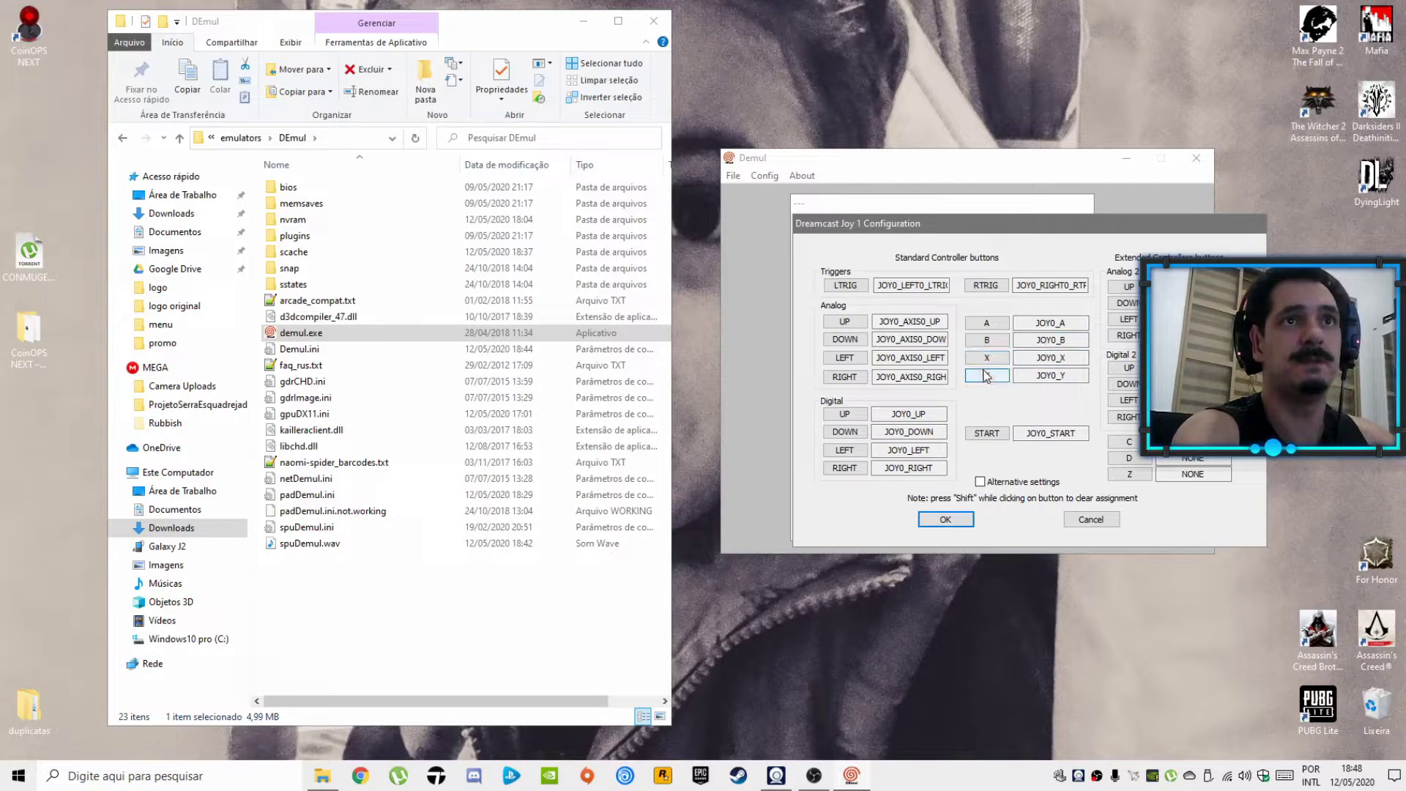
pyautogui.click(985, 377)
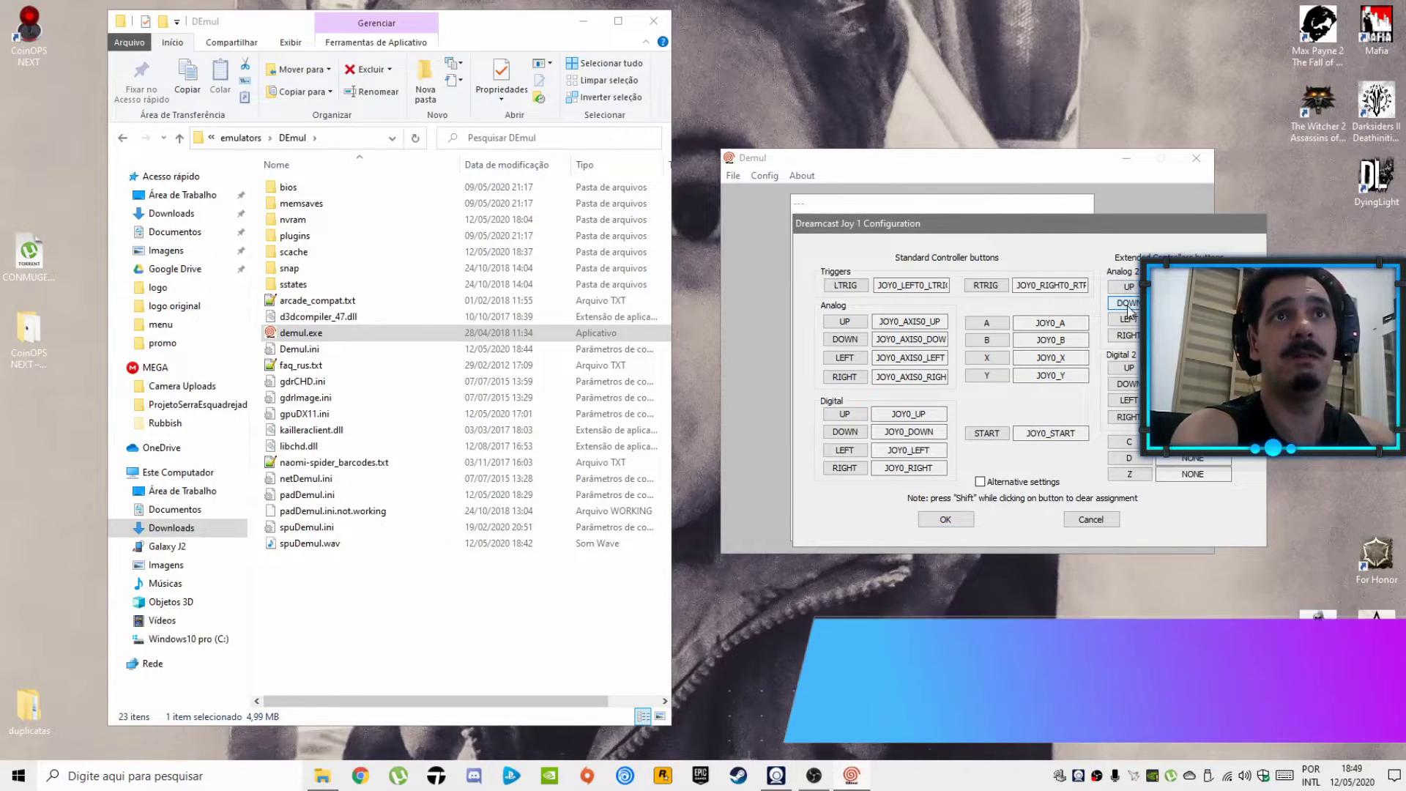
# - Assign the Analog 2 directions of Dreamcast Joy 1 and accept its configuration
pyautogui.click(1129, 321)
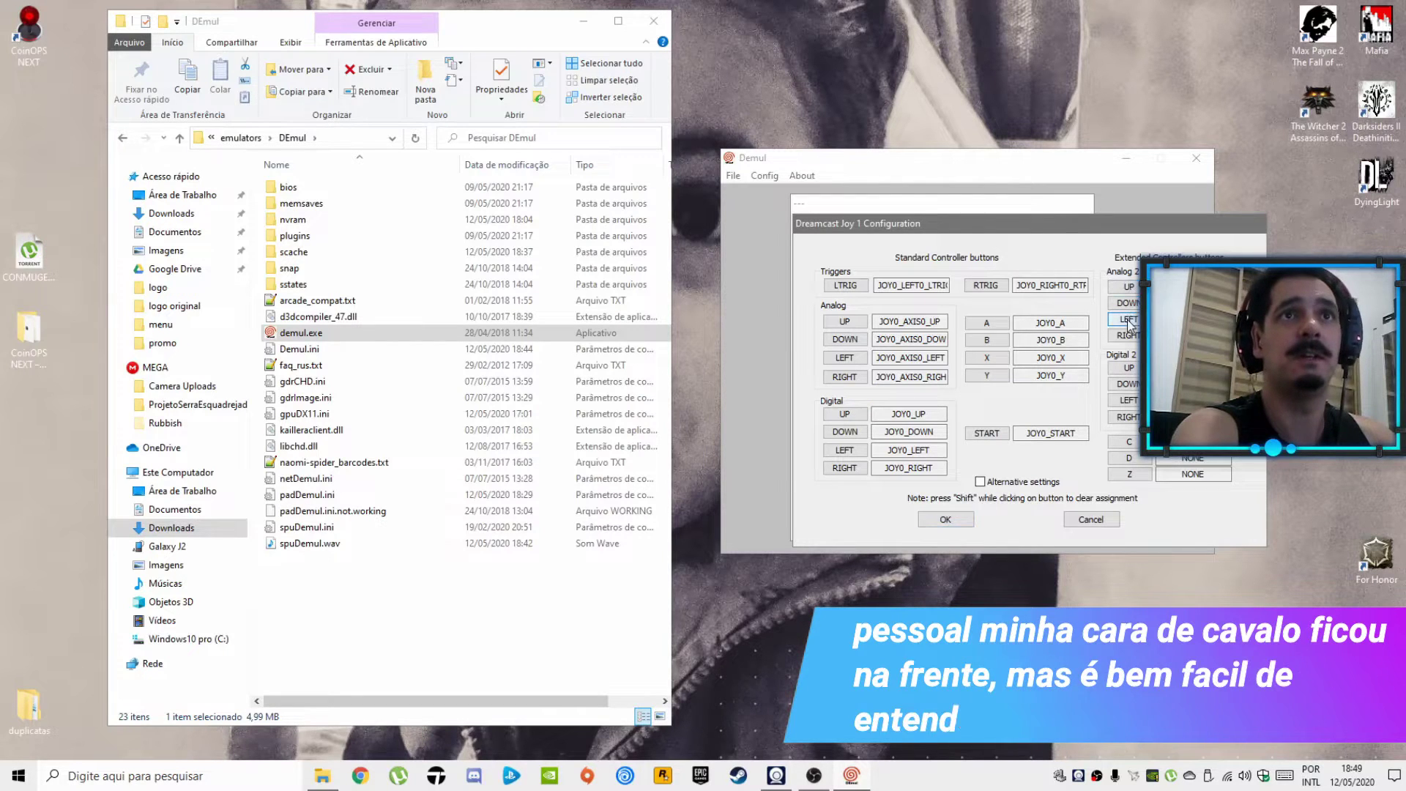
pyautogui.click(1130, 337)
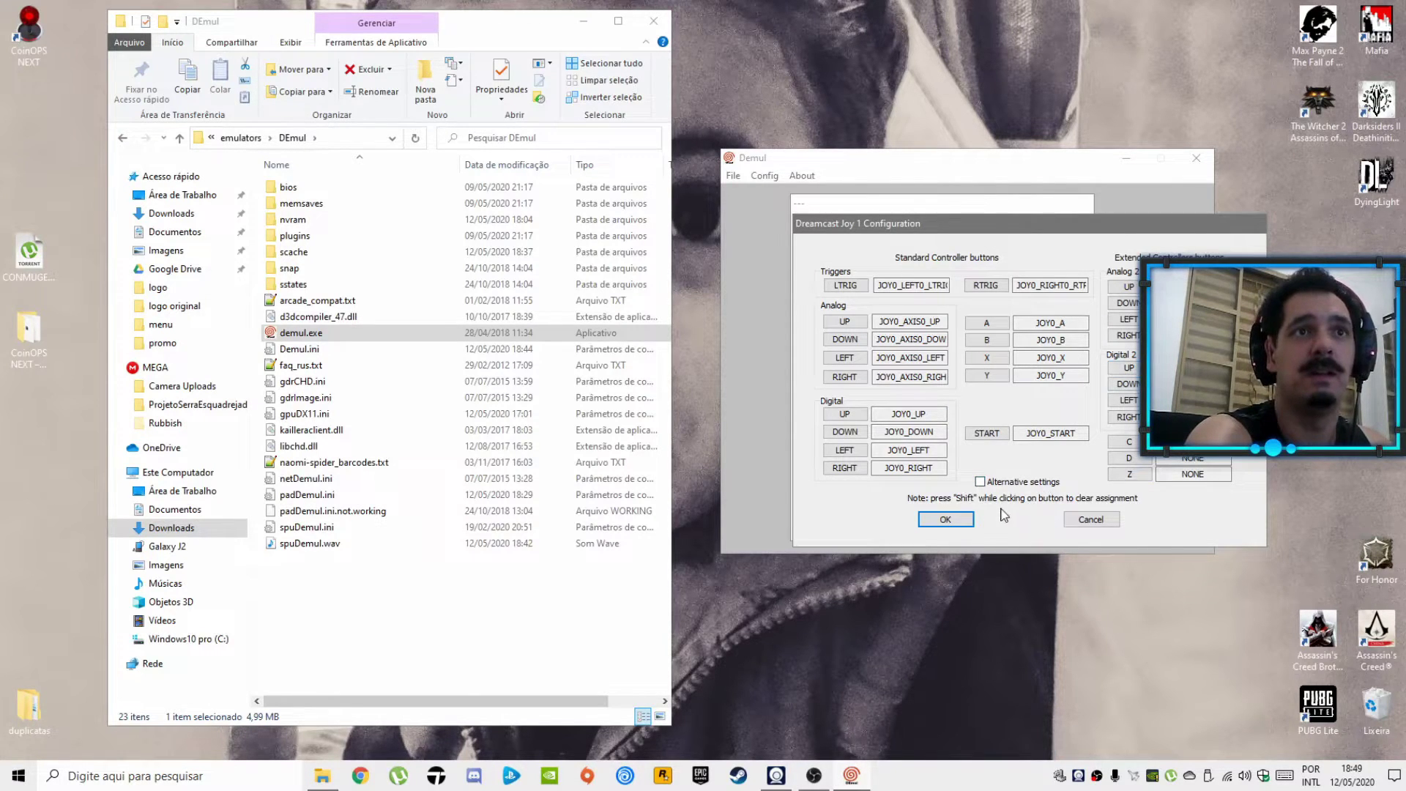
pyautogui.click(946, 520)
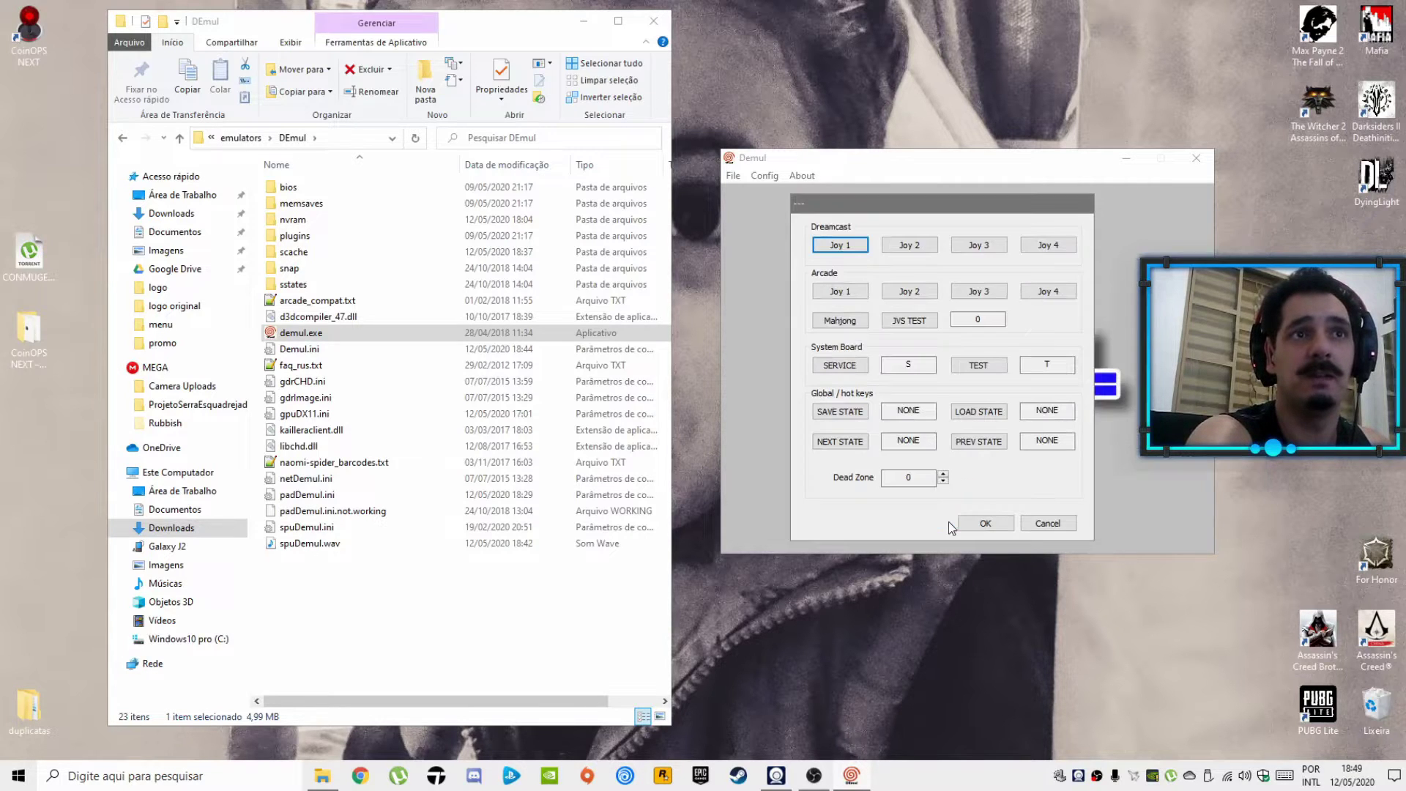
# - Review the Dreamcast Joy 2 and Arcade Joy 1 button assignments and save the controller settings
pyautogui.click(905, 246)
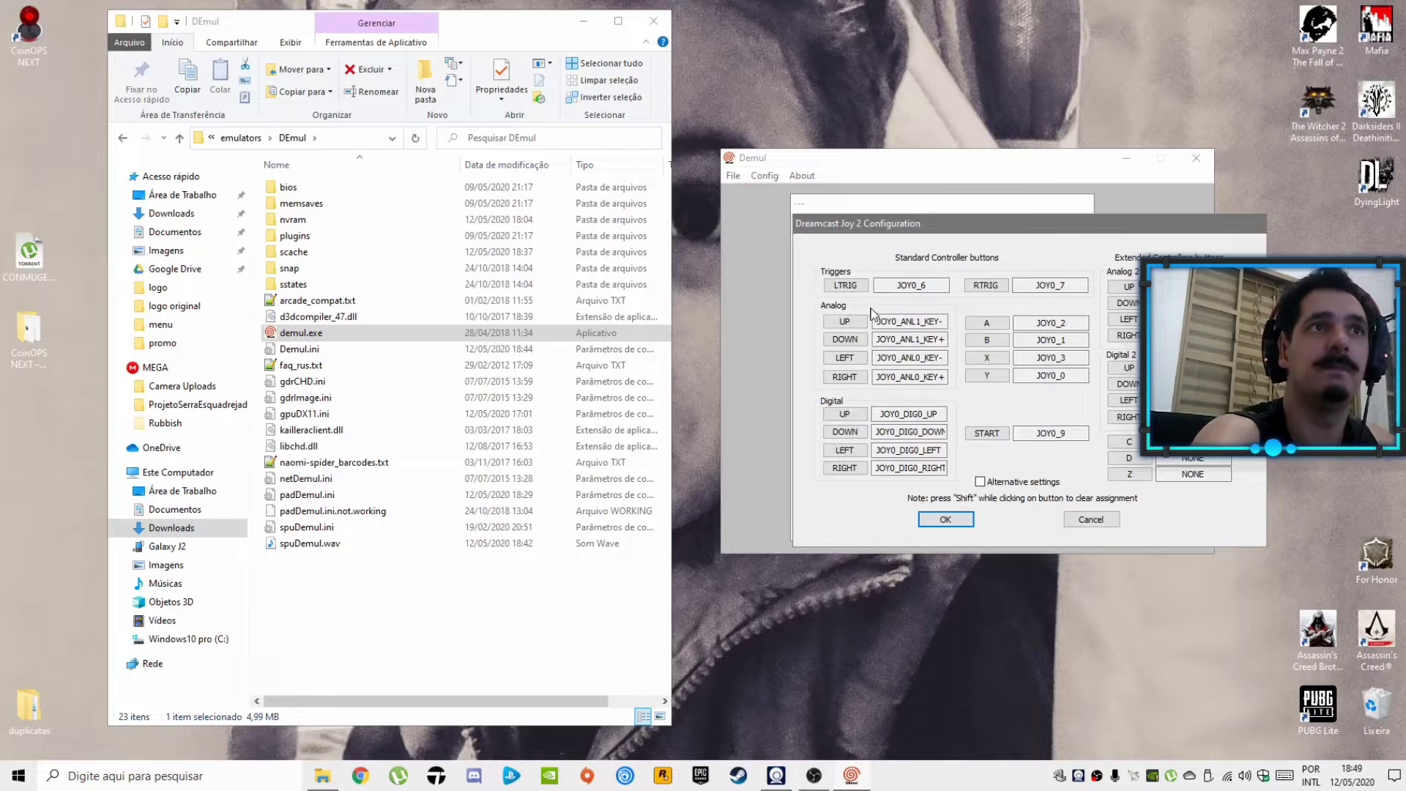
pyautogui.click(945, 518)
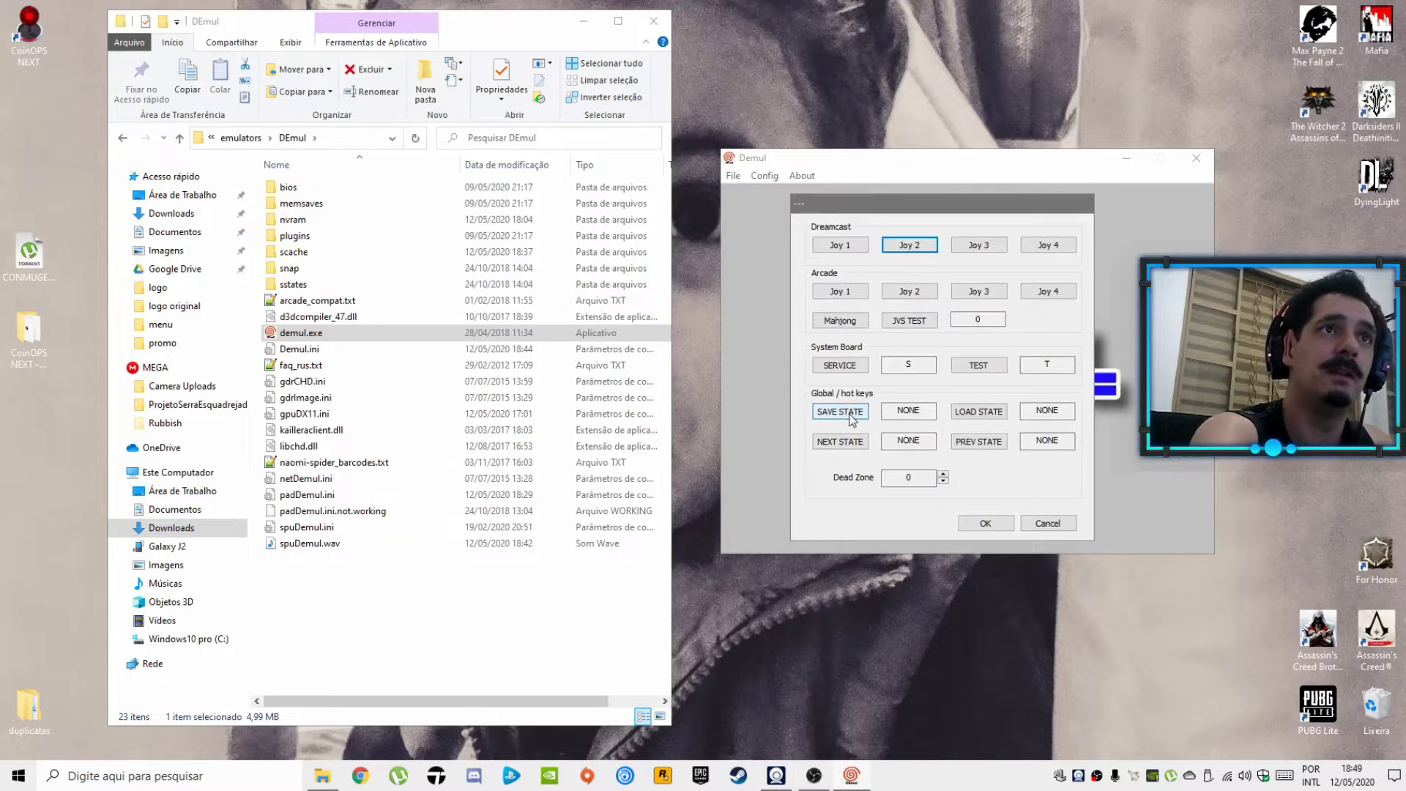
pyautogui.click(839, 296)
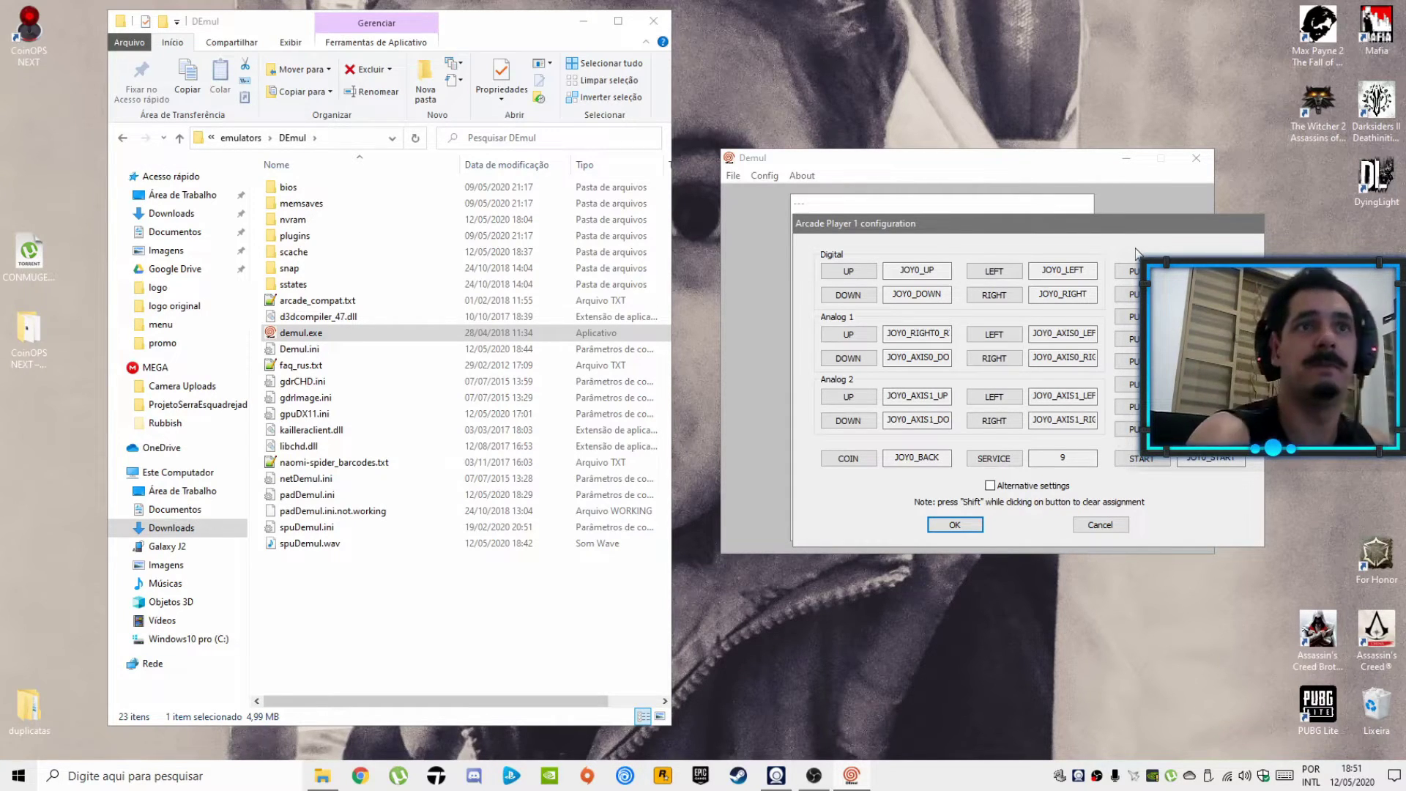
pyautogui.click(972, 525)
pyautogui.click(981, 523)
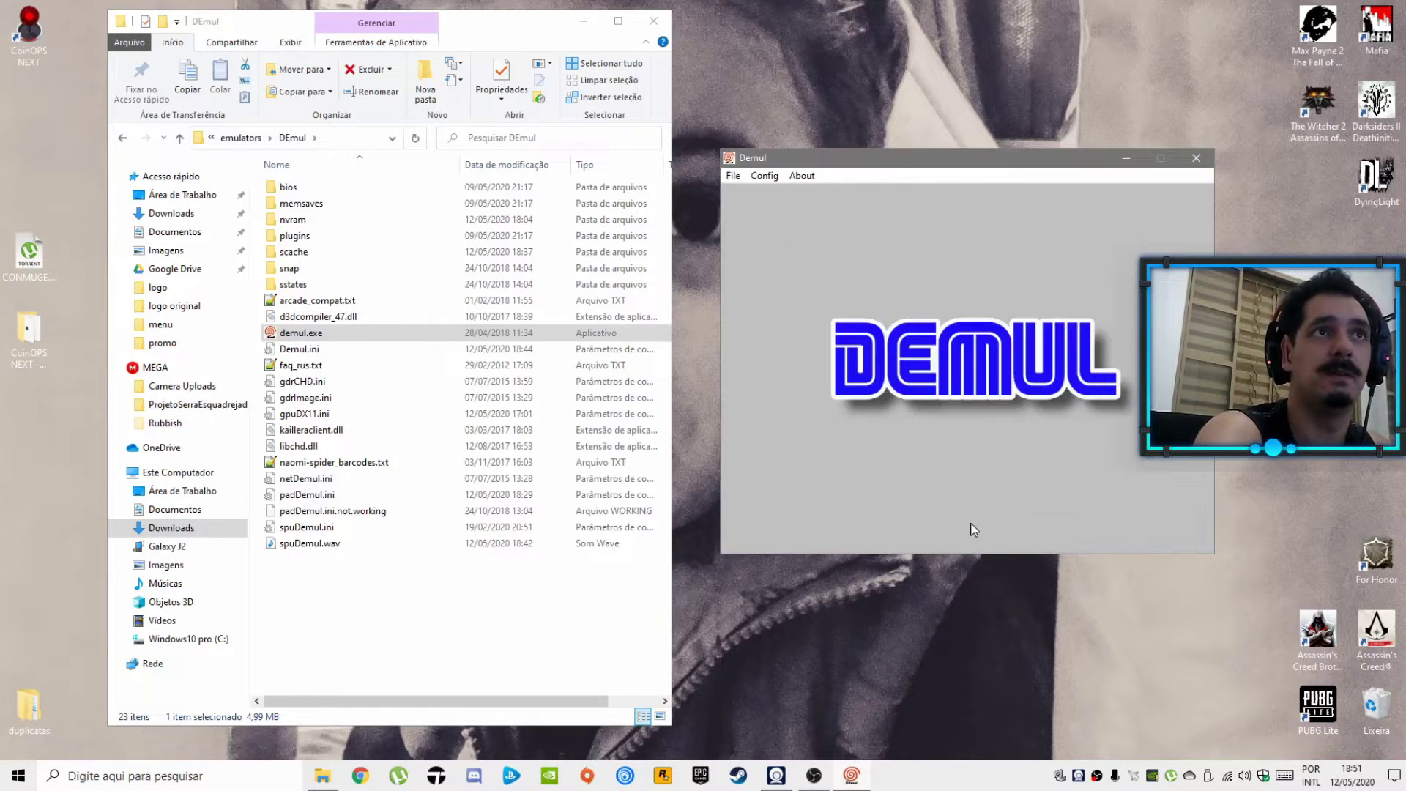